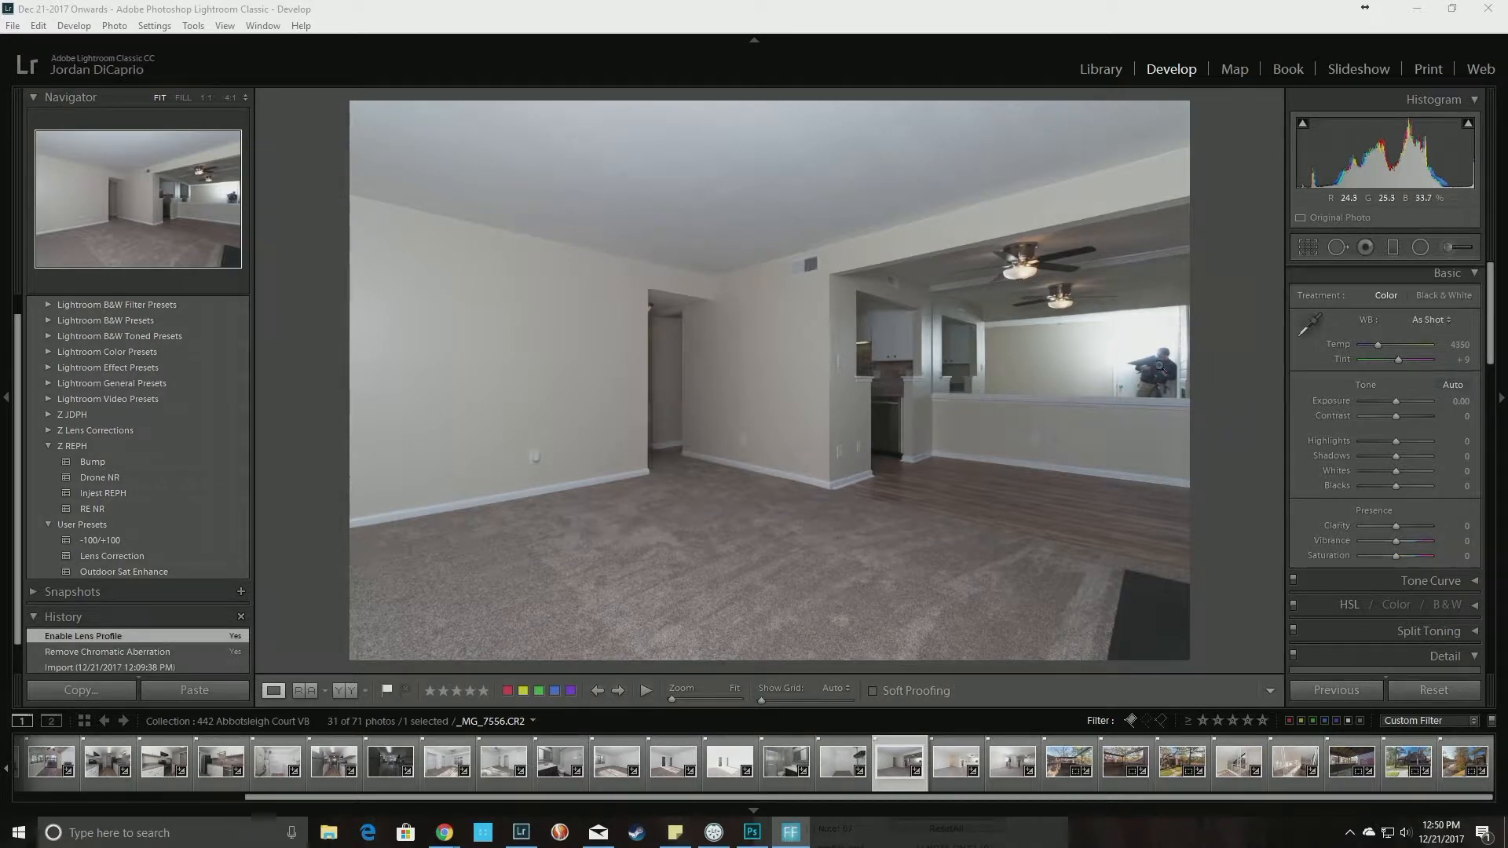
Try cropping the photo's right edge and top to cut the photographer's reflection out of the mirror.
{"action": "left_click", "coordinate": [1148, 351]}
{"action": "left_click", "coordinate": [1127, 377]}
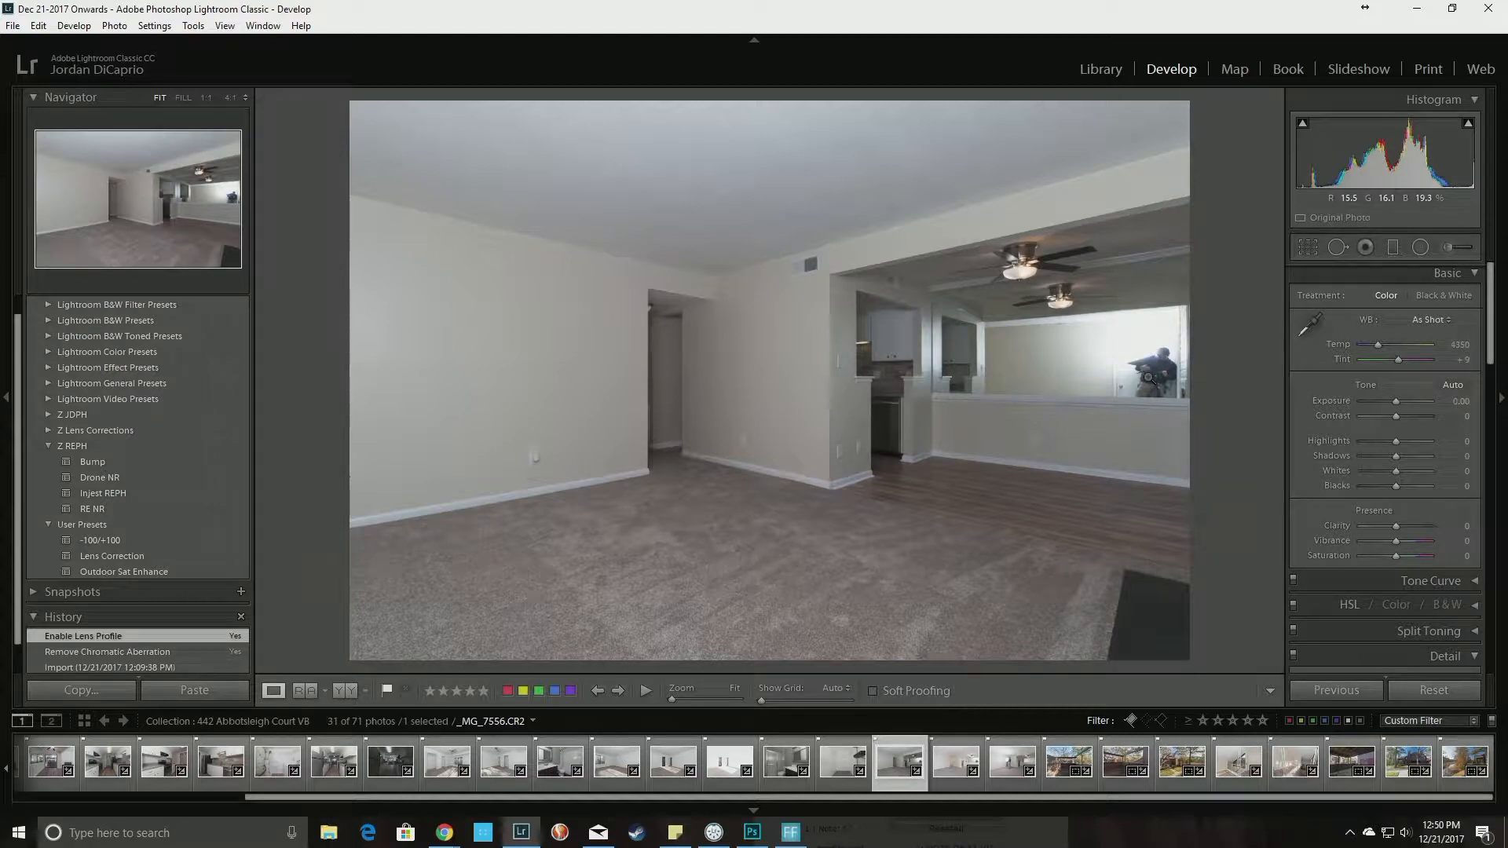
{"action": "left_click", "coordinate": [1308, 247]}
{"action": "left_click_drag", "start_coordinate": [1191, 381], "coordinate": [1131, 380]}
{"action": "left_click_drag", "start_coordinate": [774, 100], "coordinate": [774, 129]}
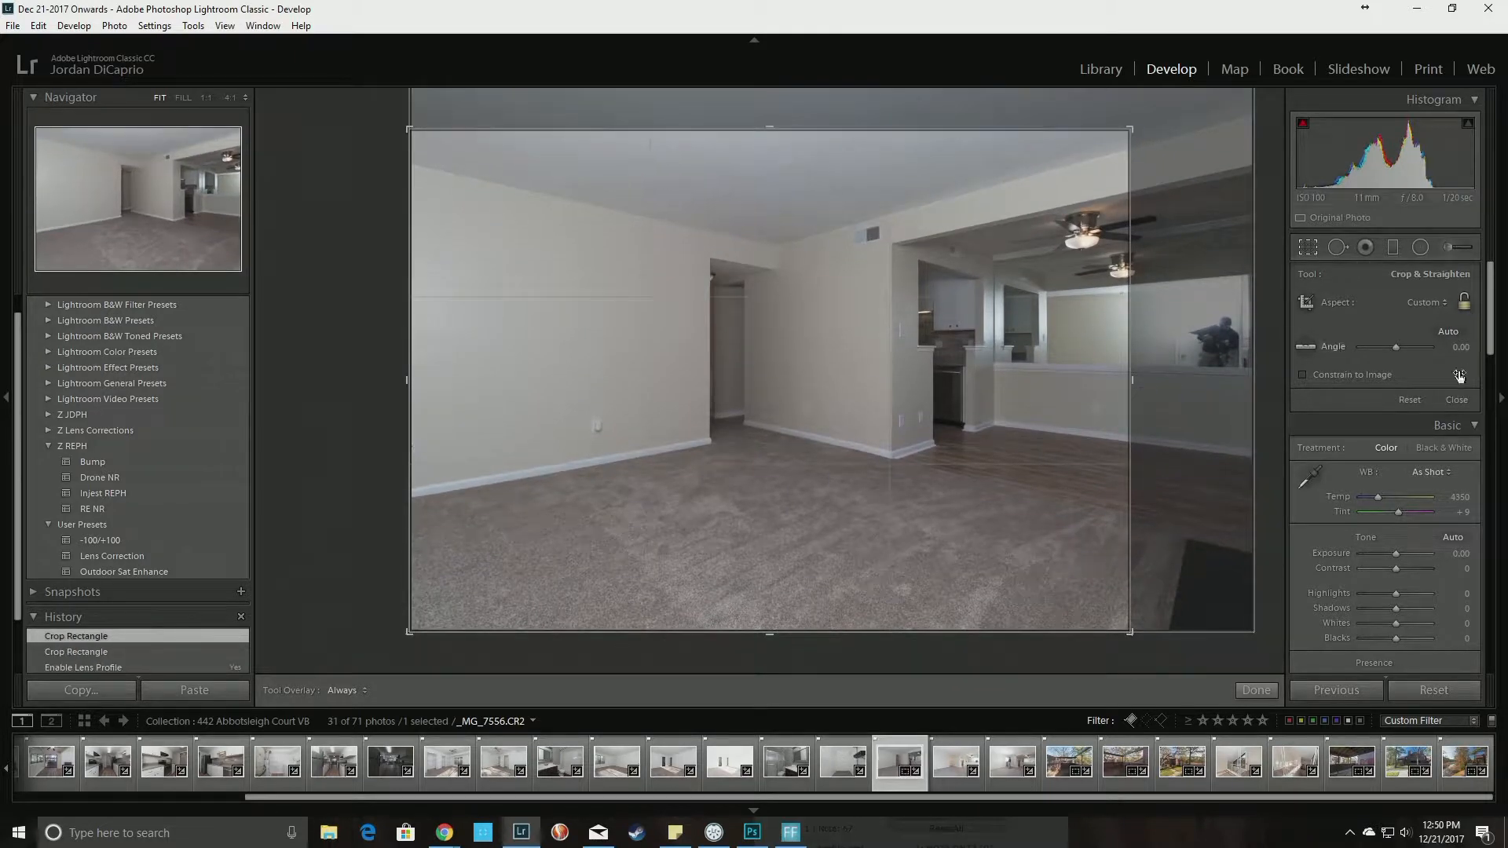
{"action": "left_click", "coordinate": [1457, 400]}
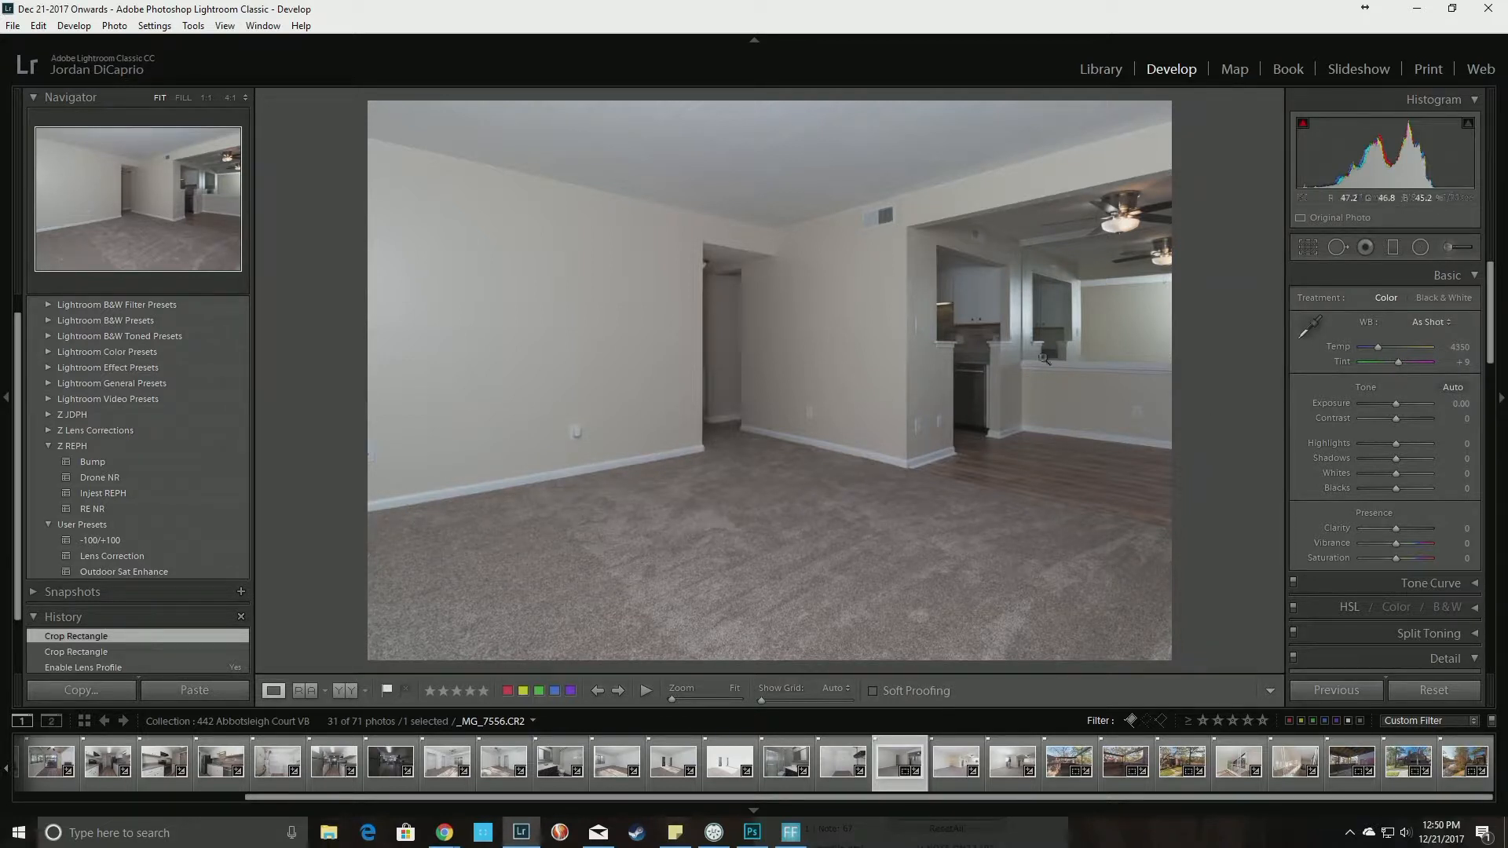
Undo the top crop and extend the crop's right edge back to the full image width.
{"action": "key", "text": "ctrl+z"}
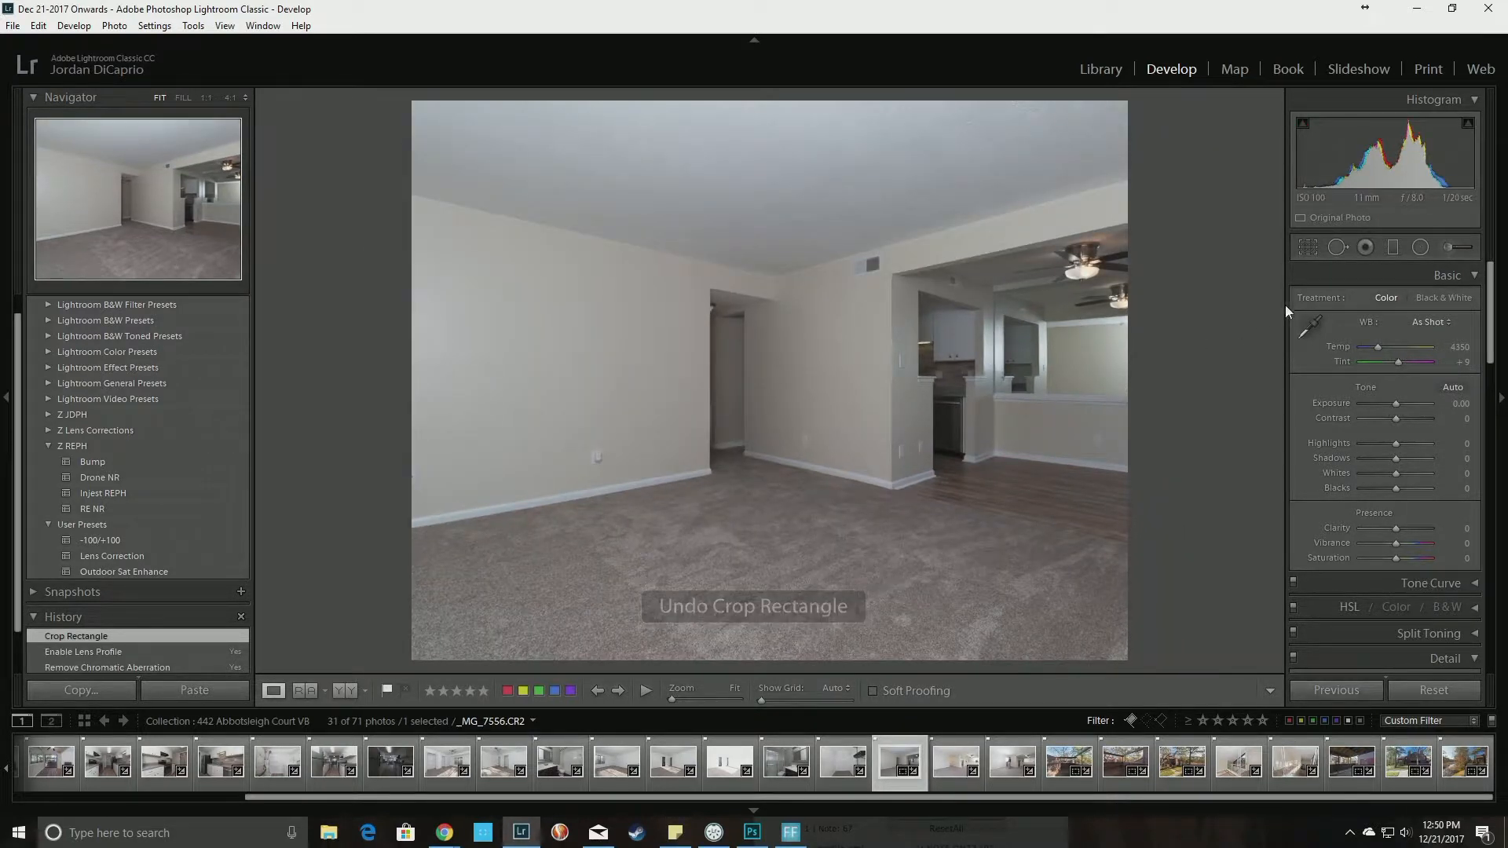
{"action": "left_click", "coordinate": [1308, 247]}
{"action": "left_click_drag", "start_coordinate": [1135, 383], "coordinate": [1257, 382]}
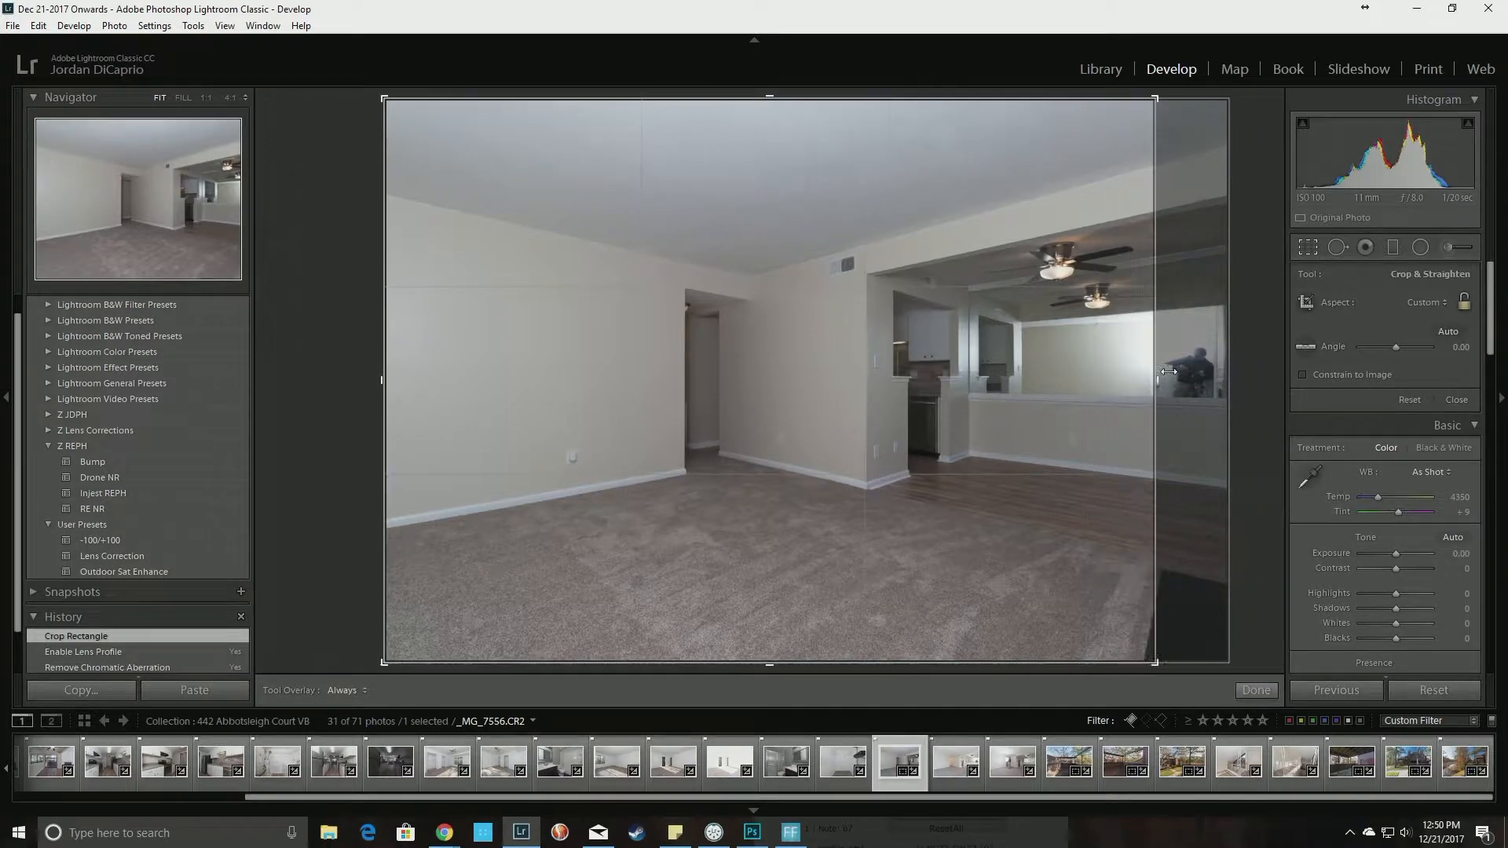
{"action": "left_click", "coordinate": [1461, 400]}
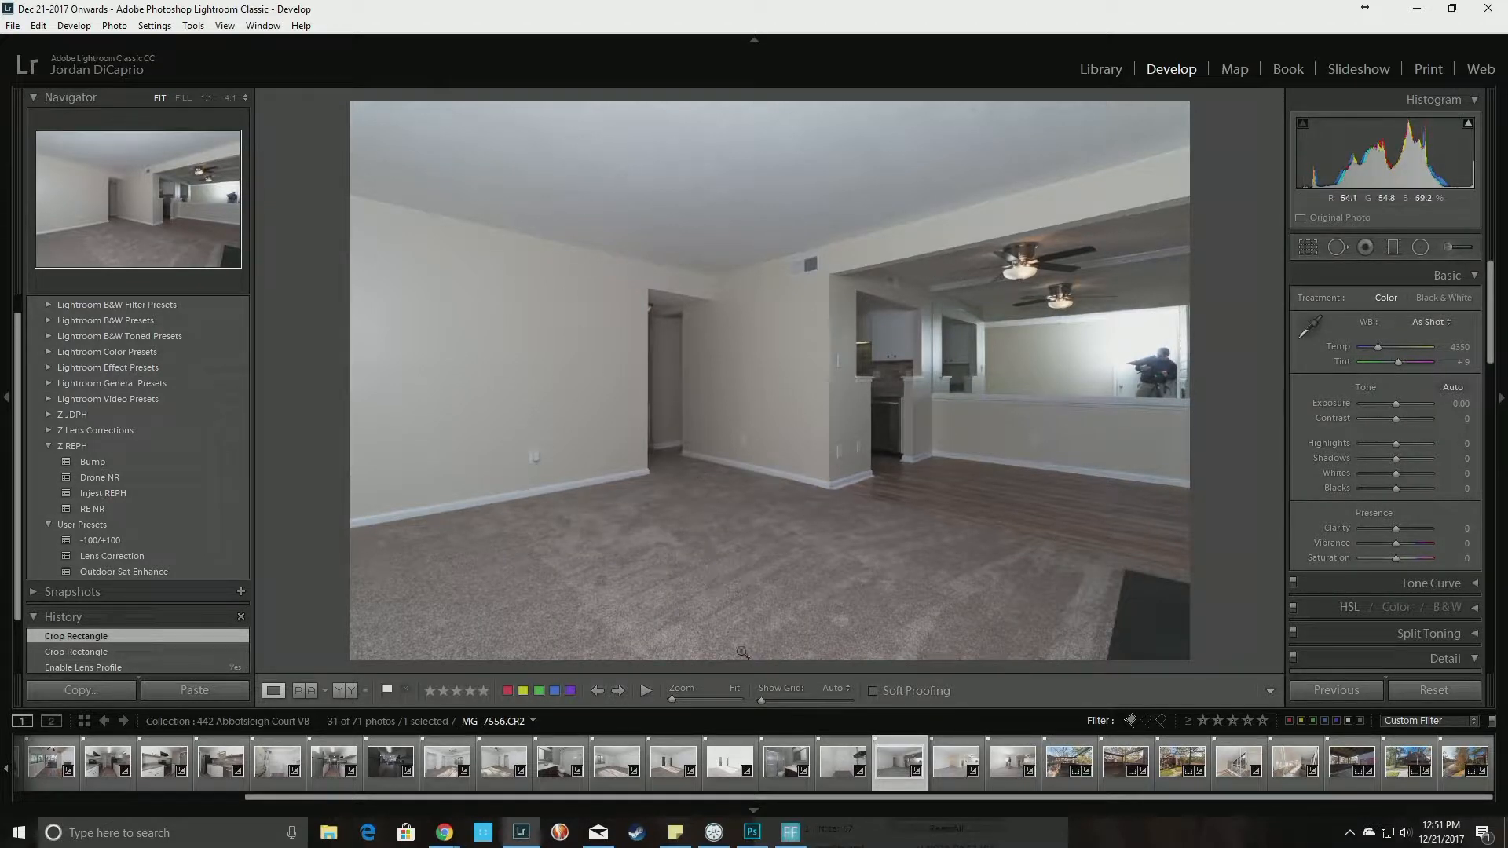
Apply the Bump preset to _MG_7556.CR2 and raise its Shadows to +100.
{"action": "key", "text": "Right"}
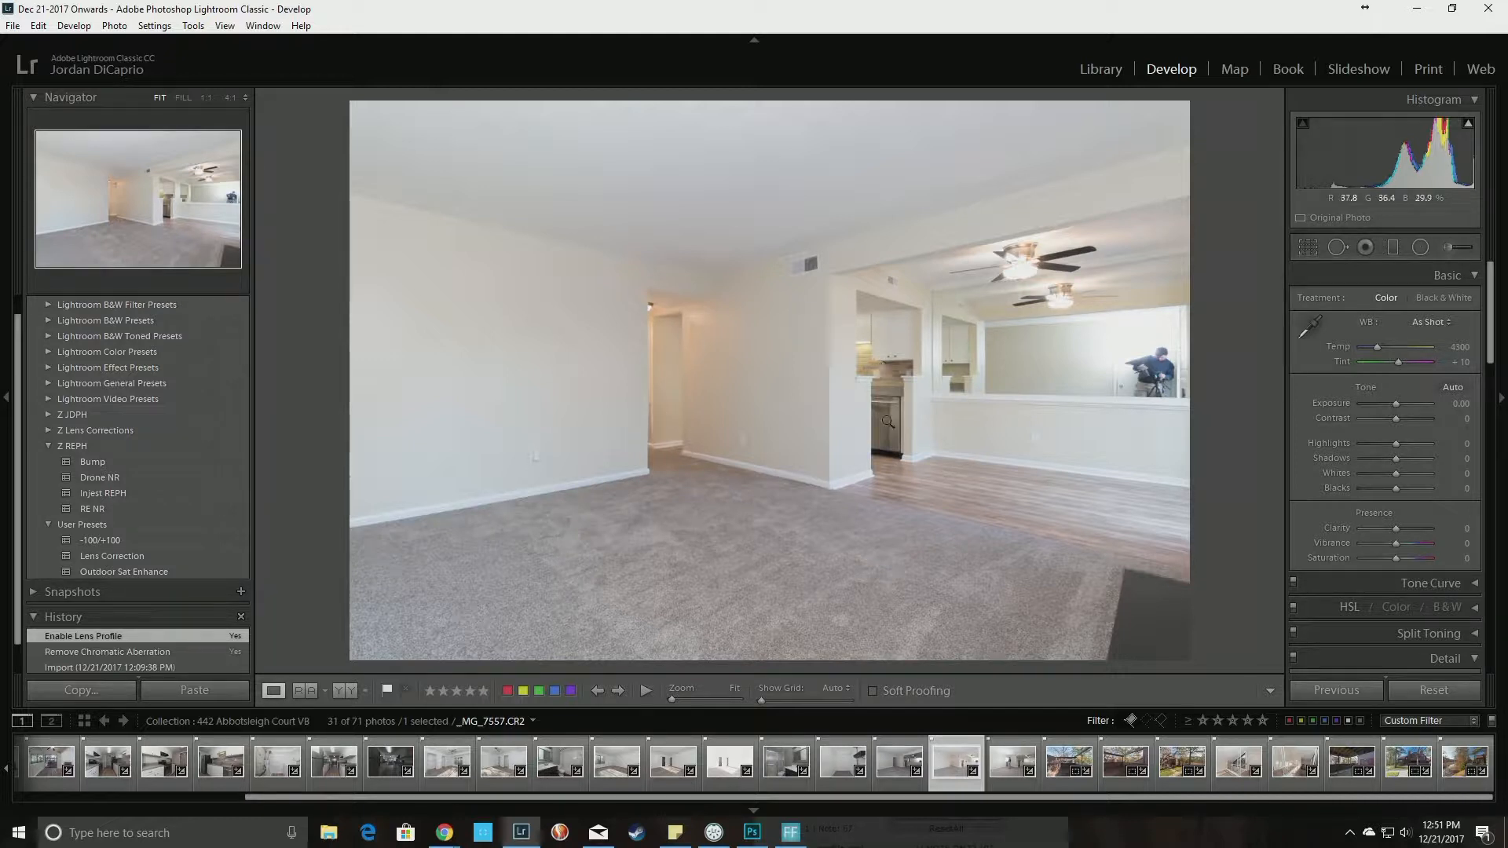
{"action": "key", "text": "Right"}
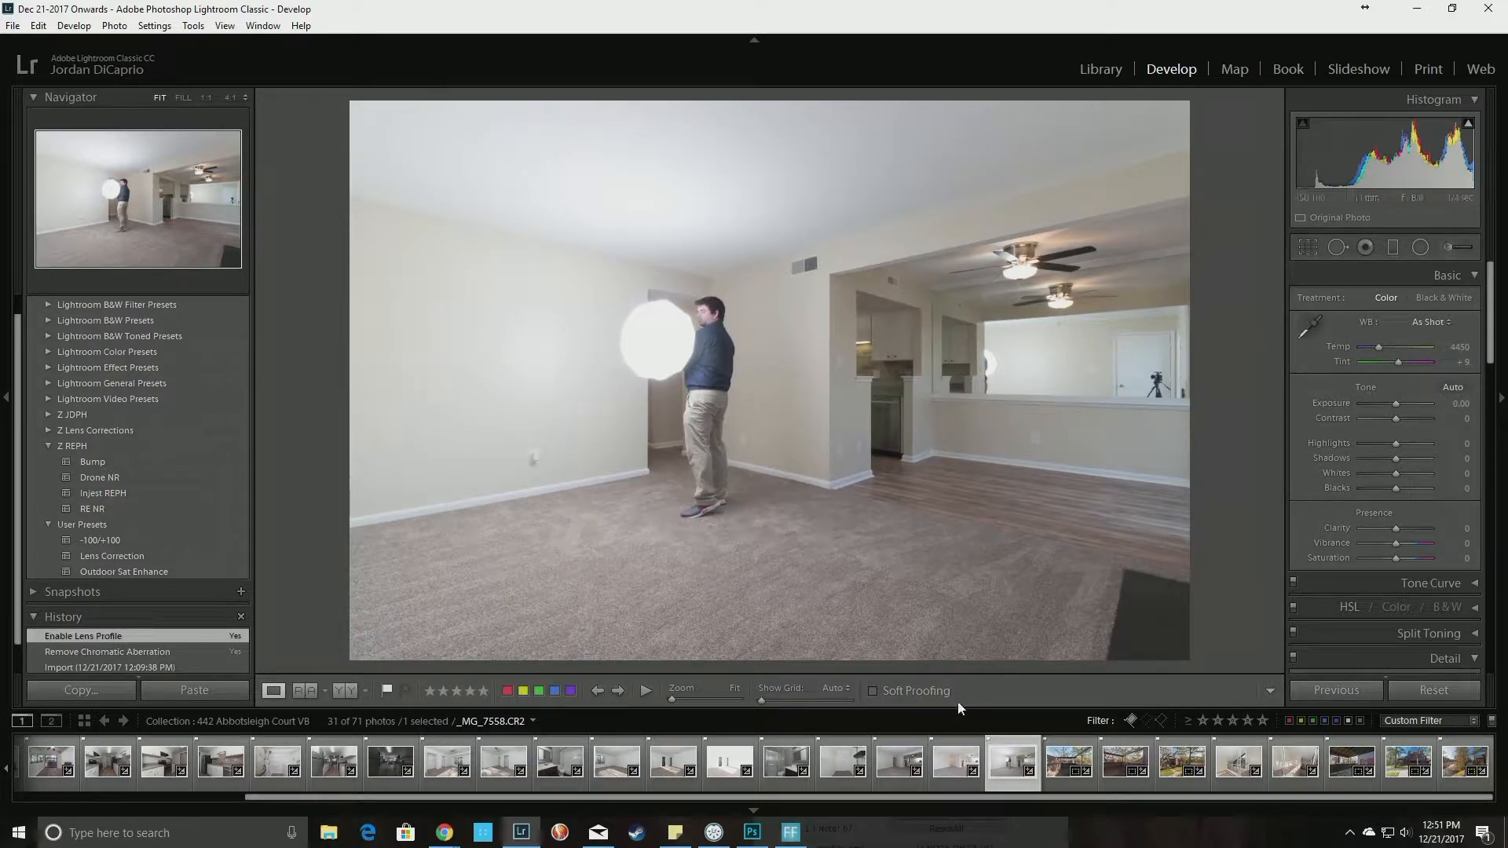
{"action": "left_click", "coordinate": [899, 761]}
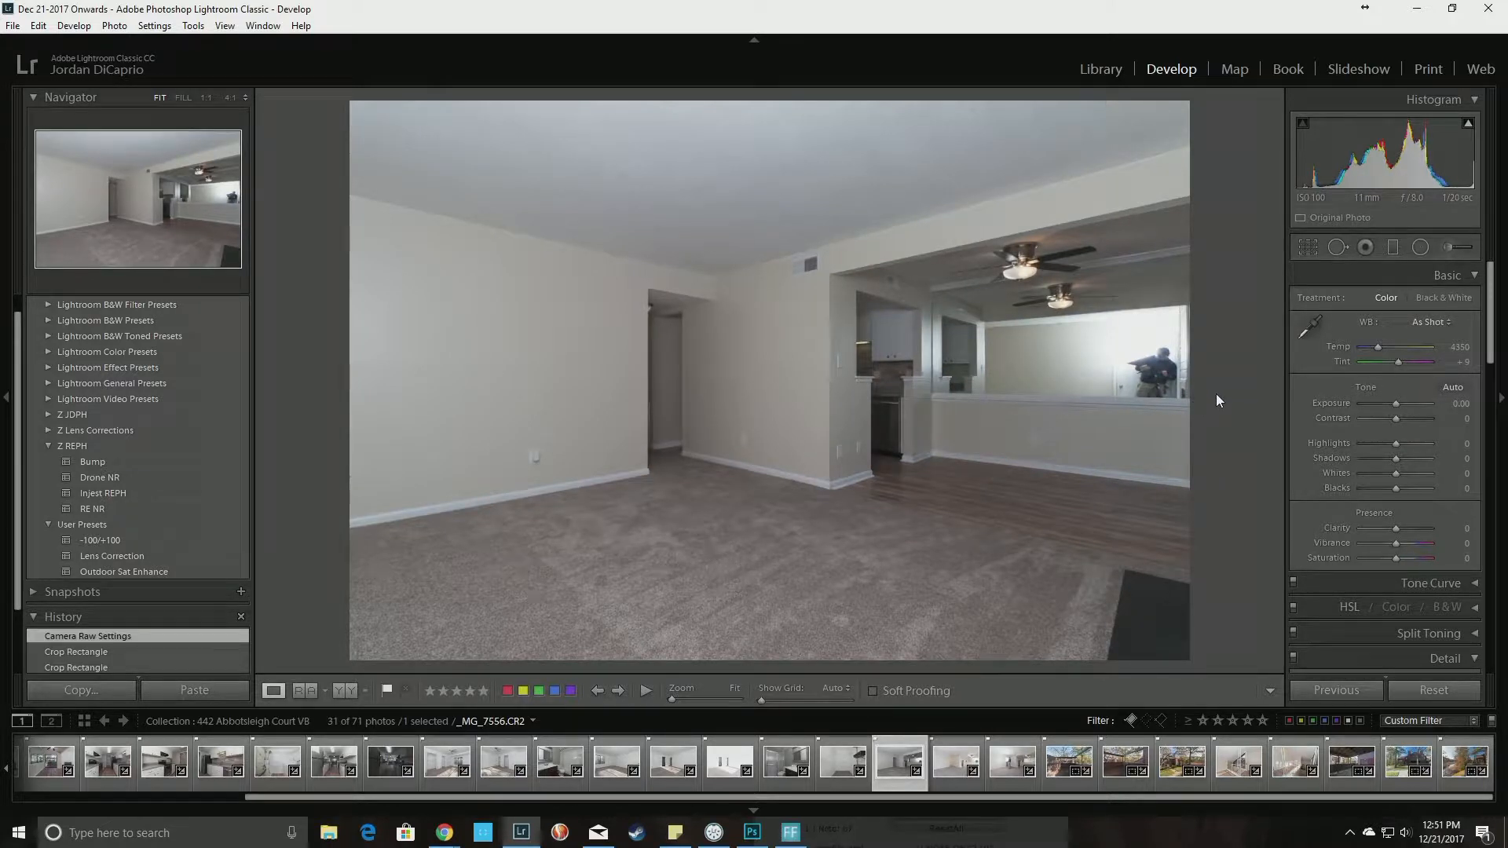
{"action": "left_click", "coordinate": [132, 464]}
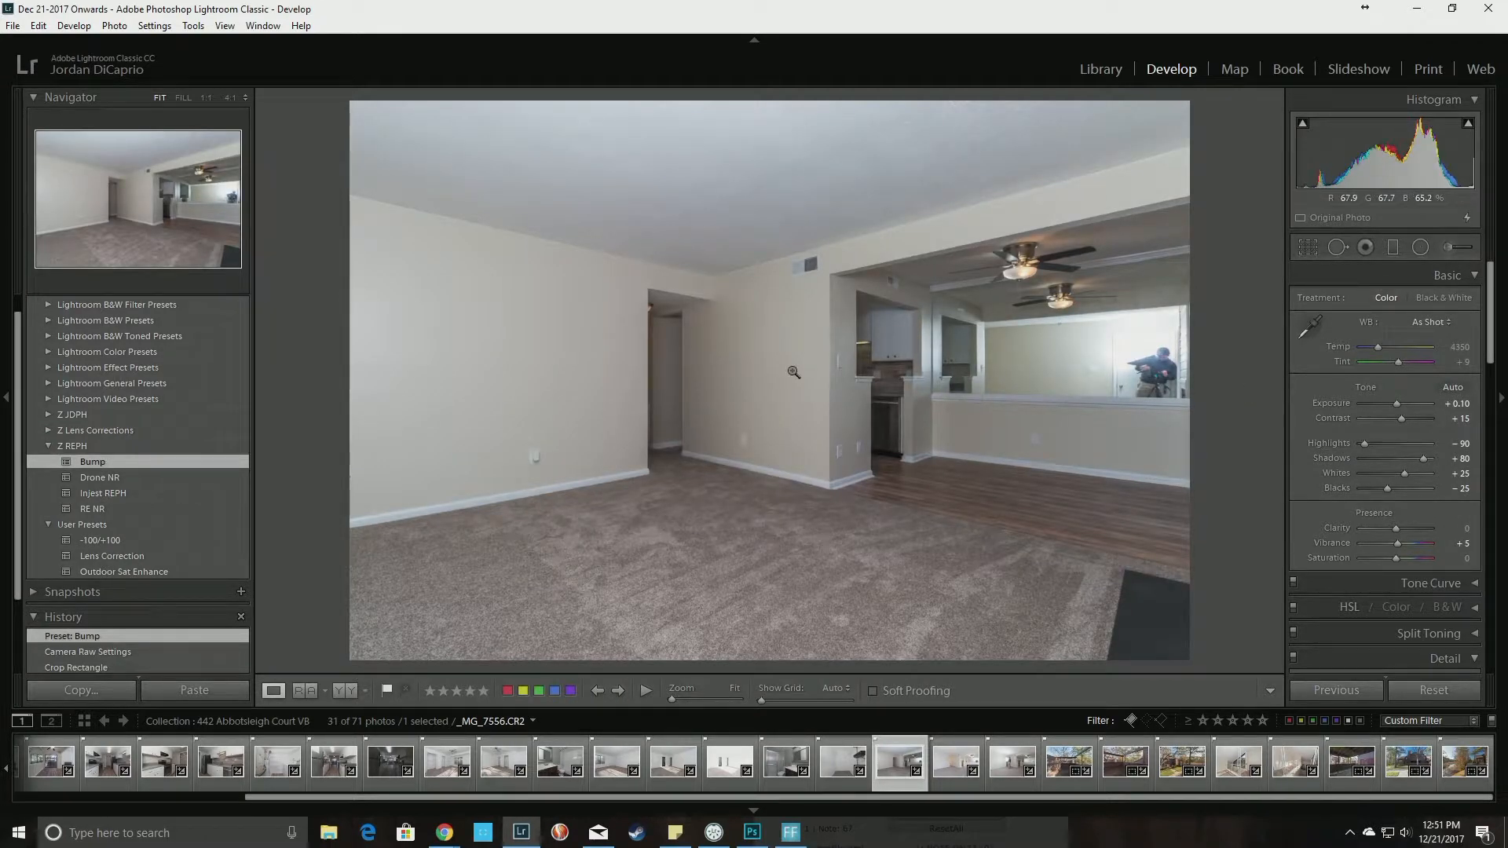
{"action": "key", "text": "shift+equal"}
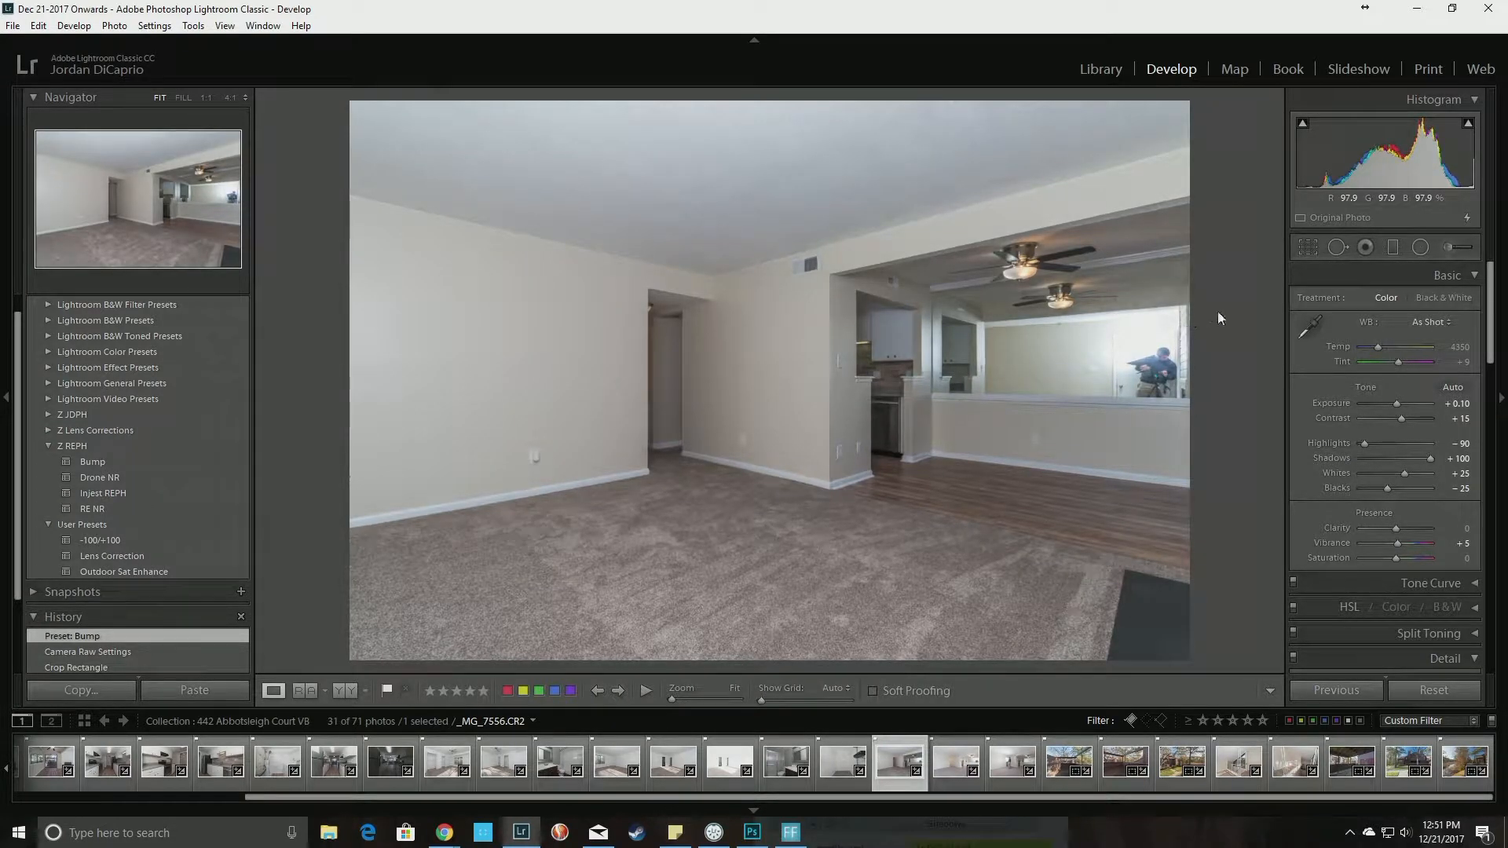
Apply the Bump preset to the flash shot _MG_7558.CR2.
{"action": "key", "text": "Right"}
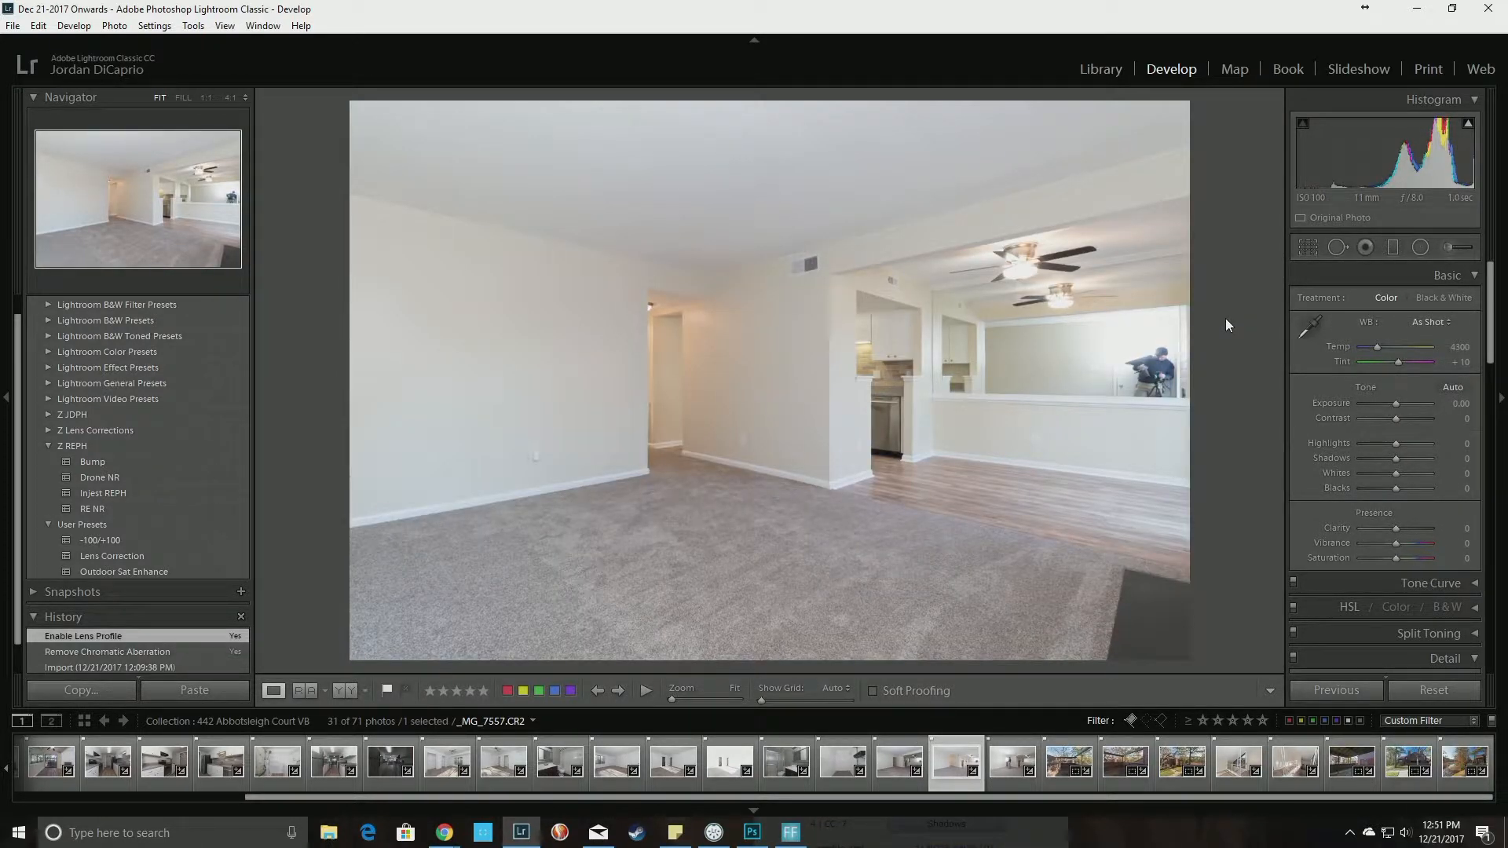
{"action": "key", "text": "Right"}
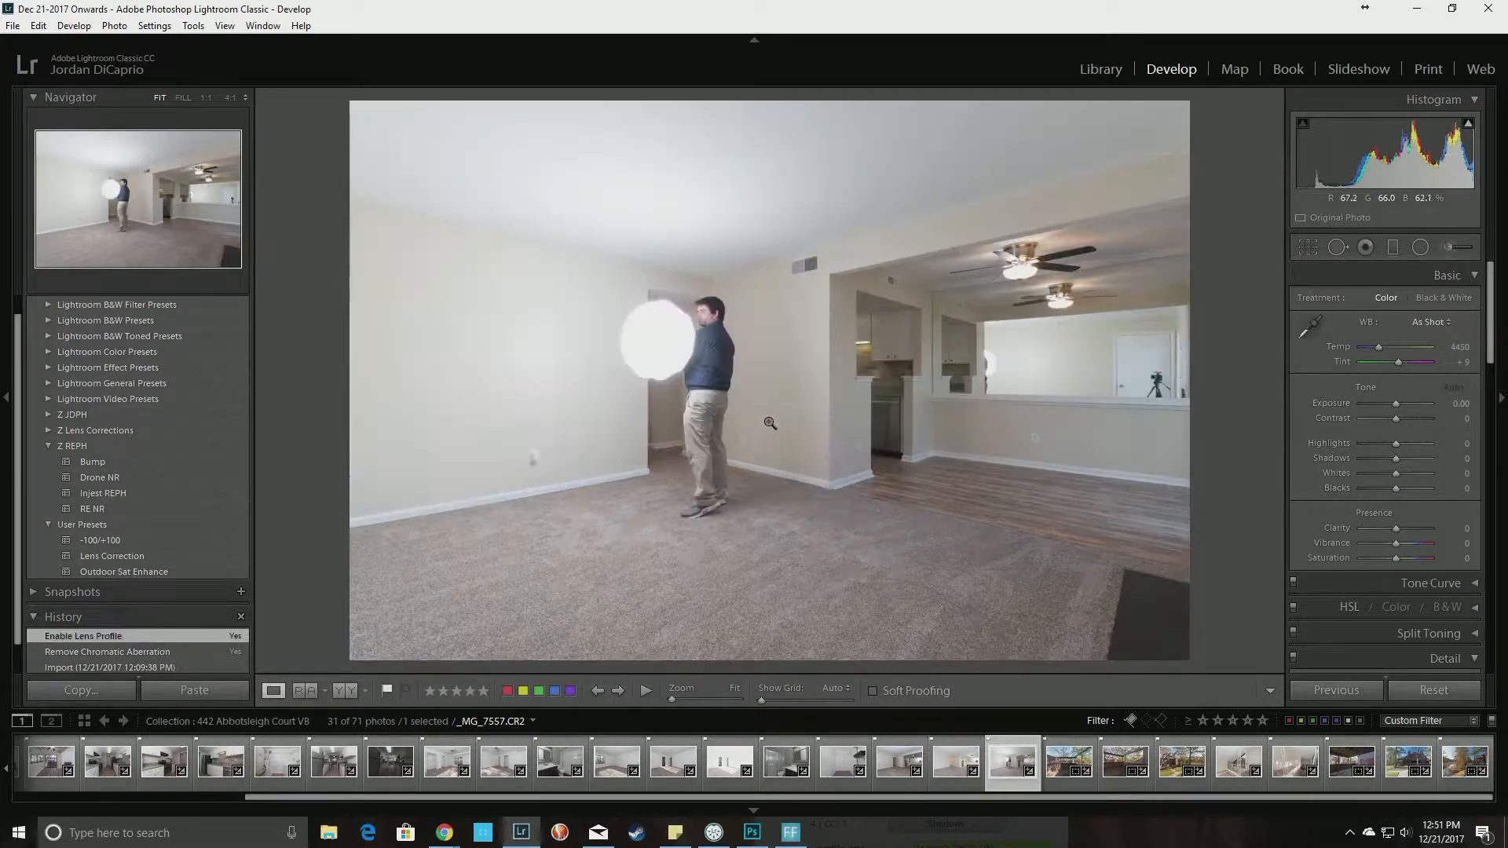
{"action": "key", "text": "1"}
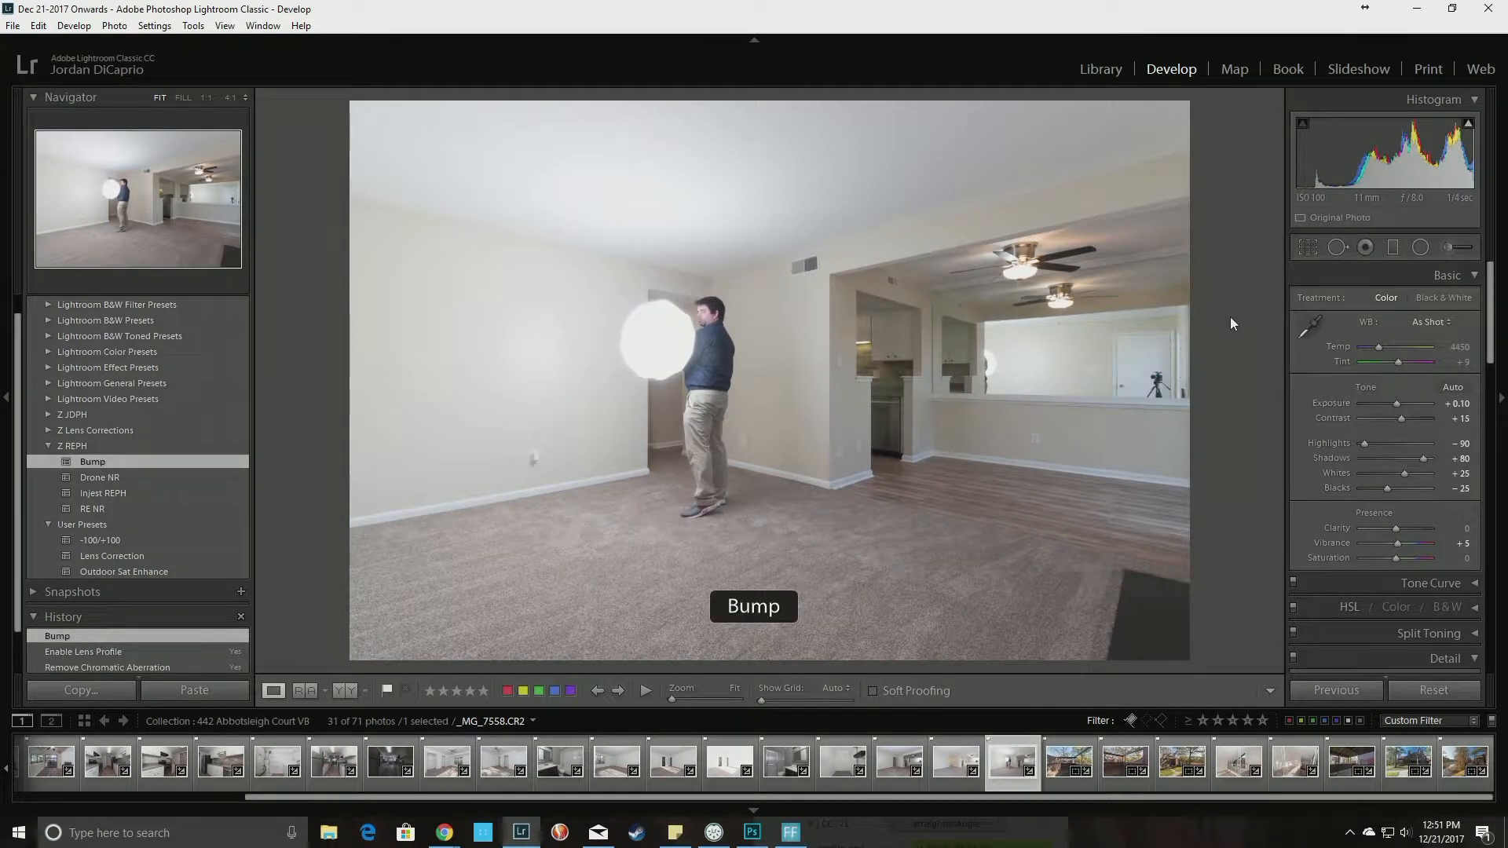
Select the three photos from _MG_7556.CR2 through _MG_7558.CR2 and open them as layers in Photoshop.
{"action": "key", "text": "Left"}
{"action": "key", "text": "Left"}
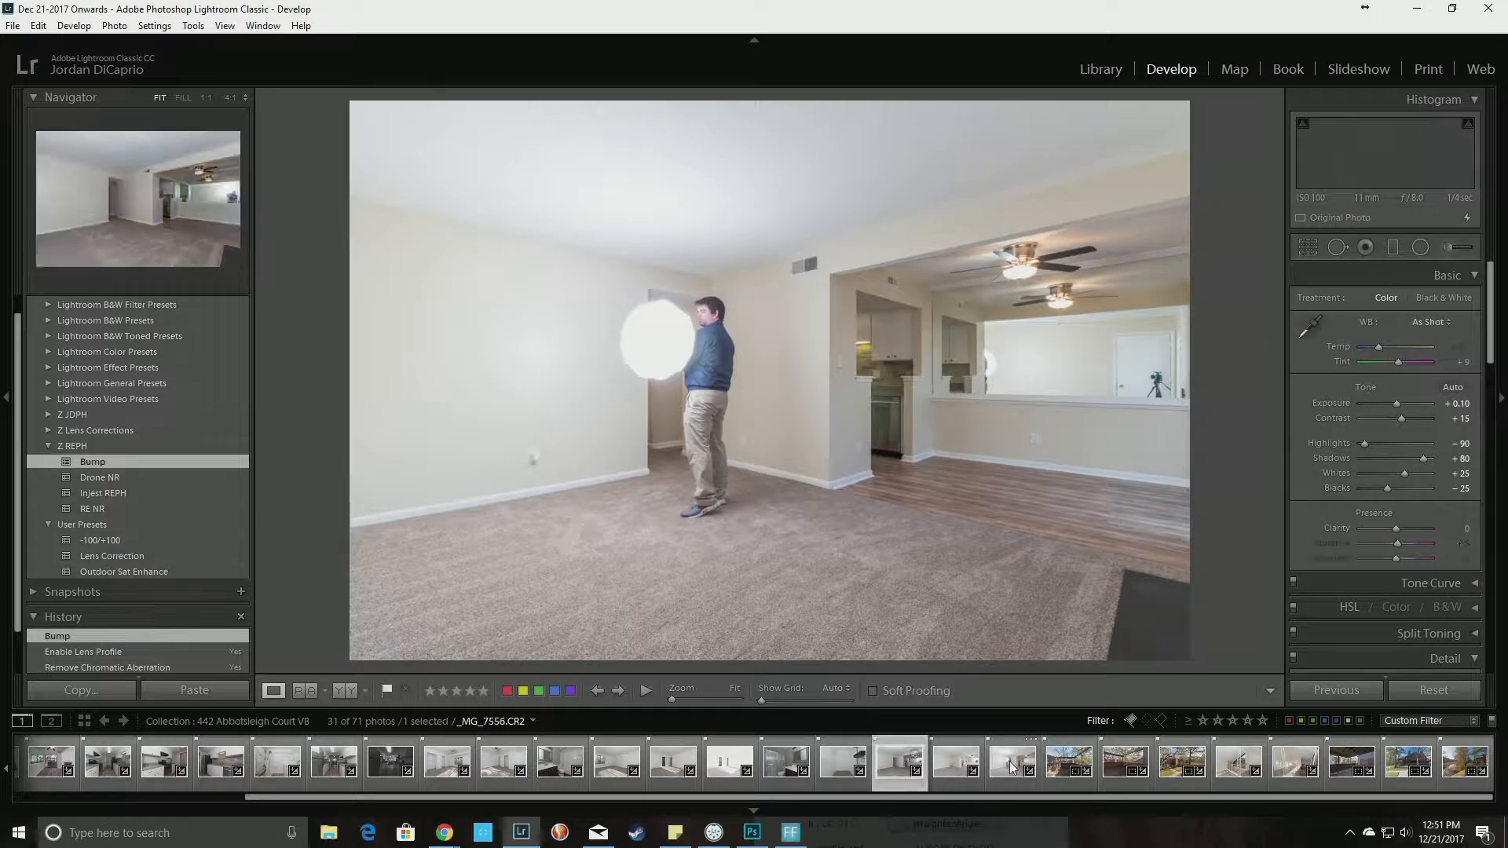
{"action": "left_click", "coordinate": [1013, 768], "text": "shift"}
{"action": "right_click", "coordinate": [1005, 769]}
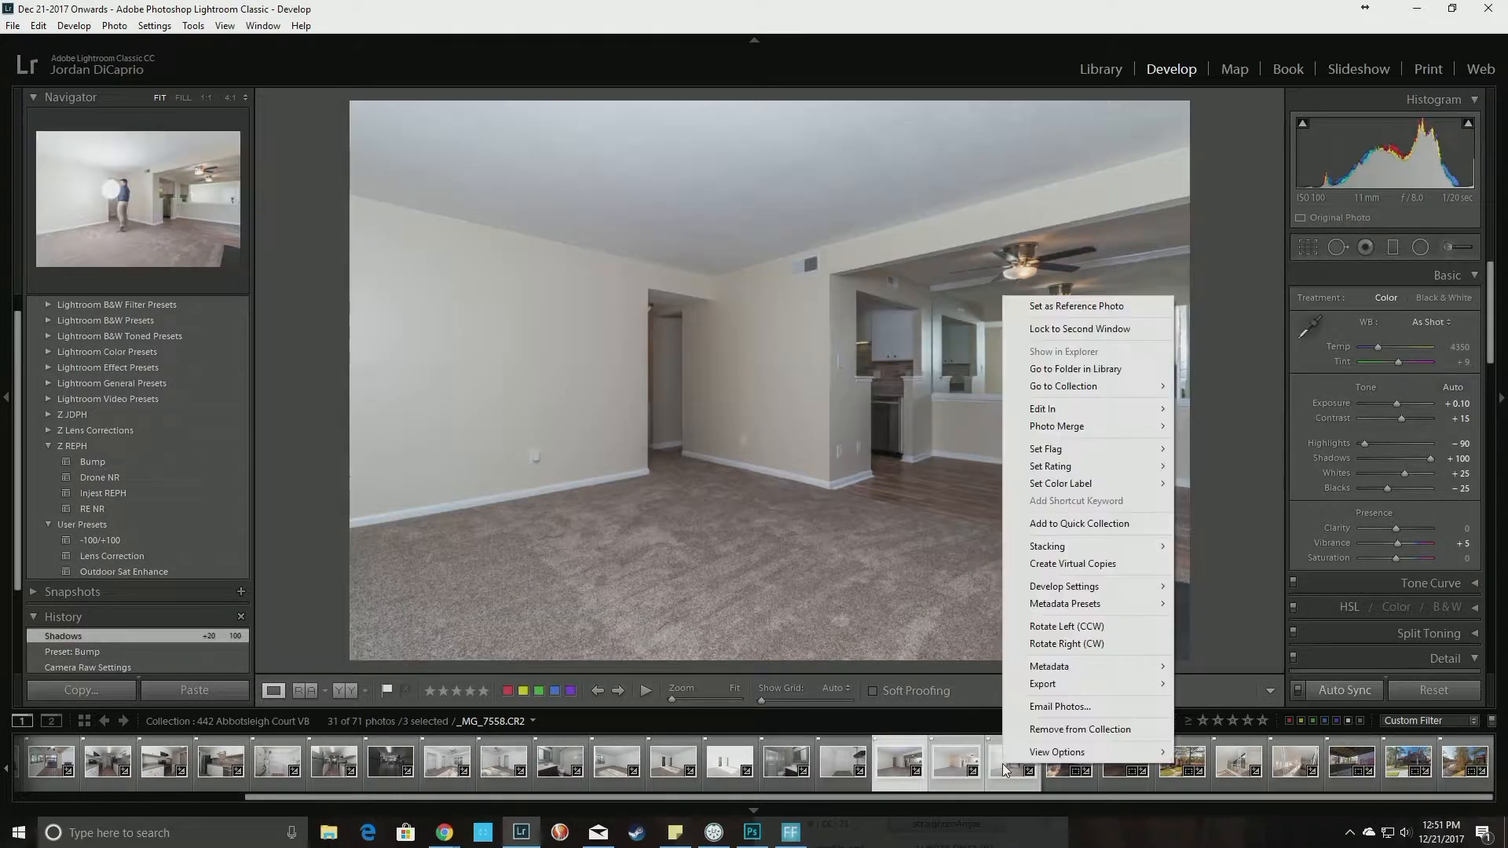
{"action": "mouse_move", "coordinate": [1051, 412]}
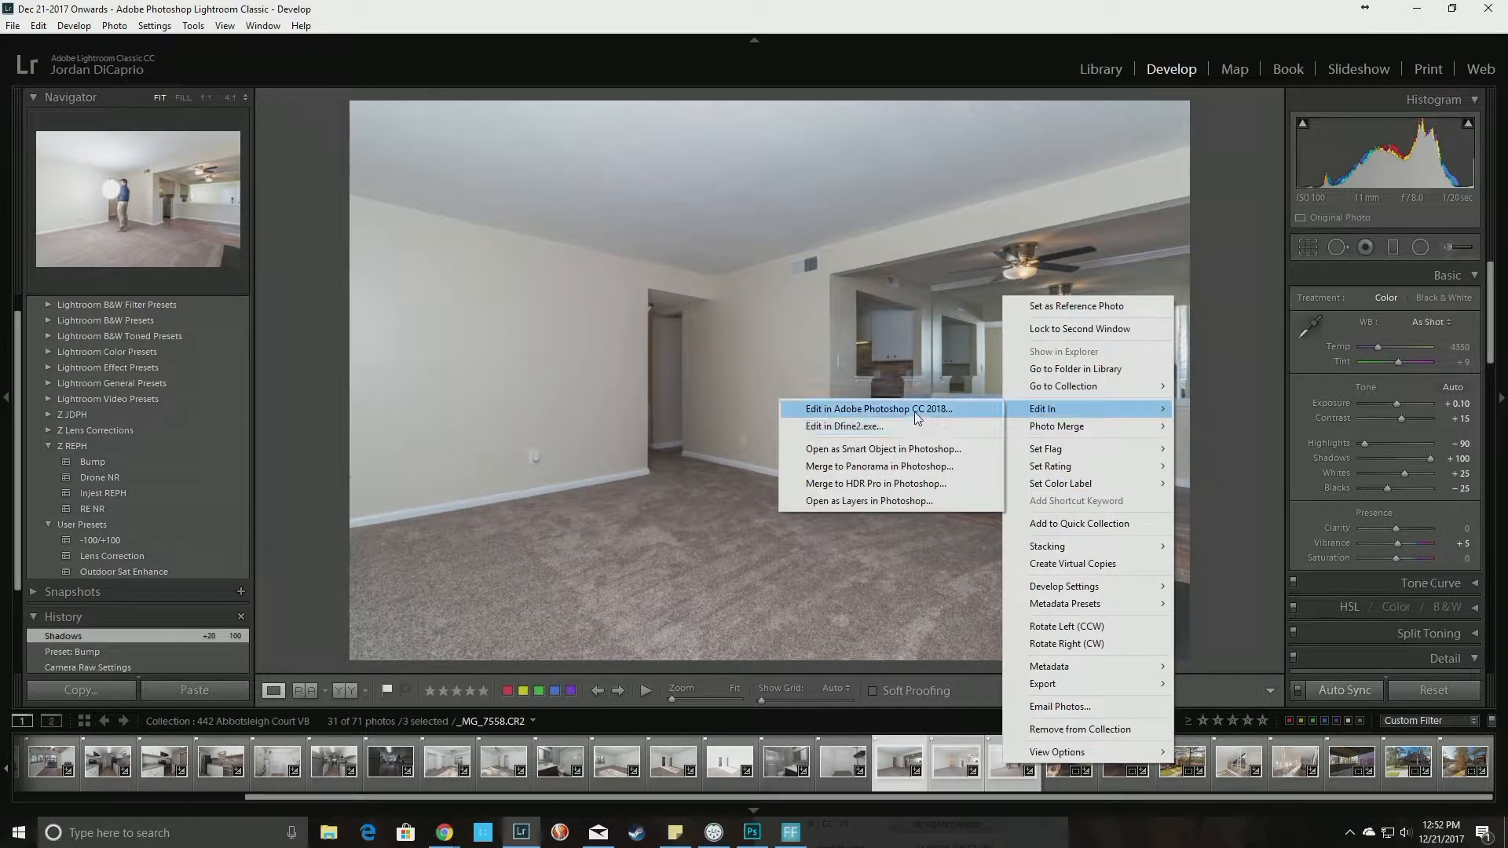
{"action": "left_click", "coordinate": [900, 502]}
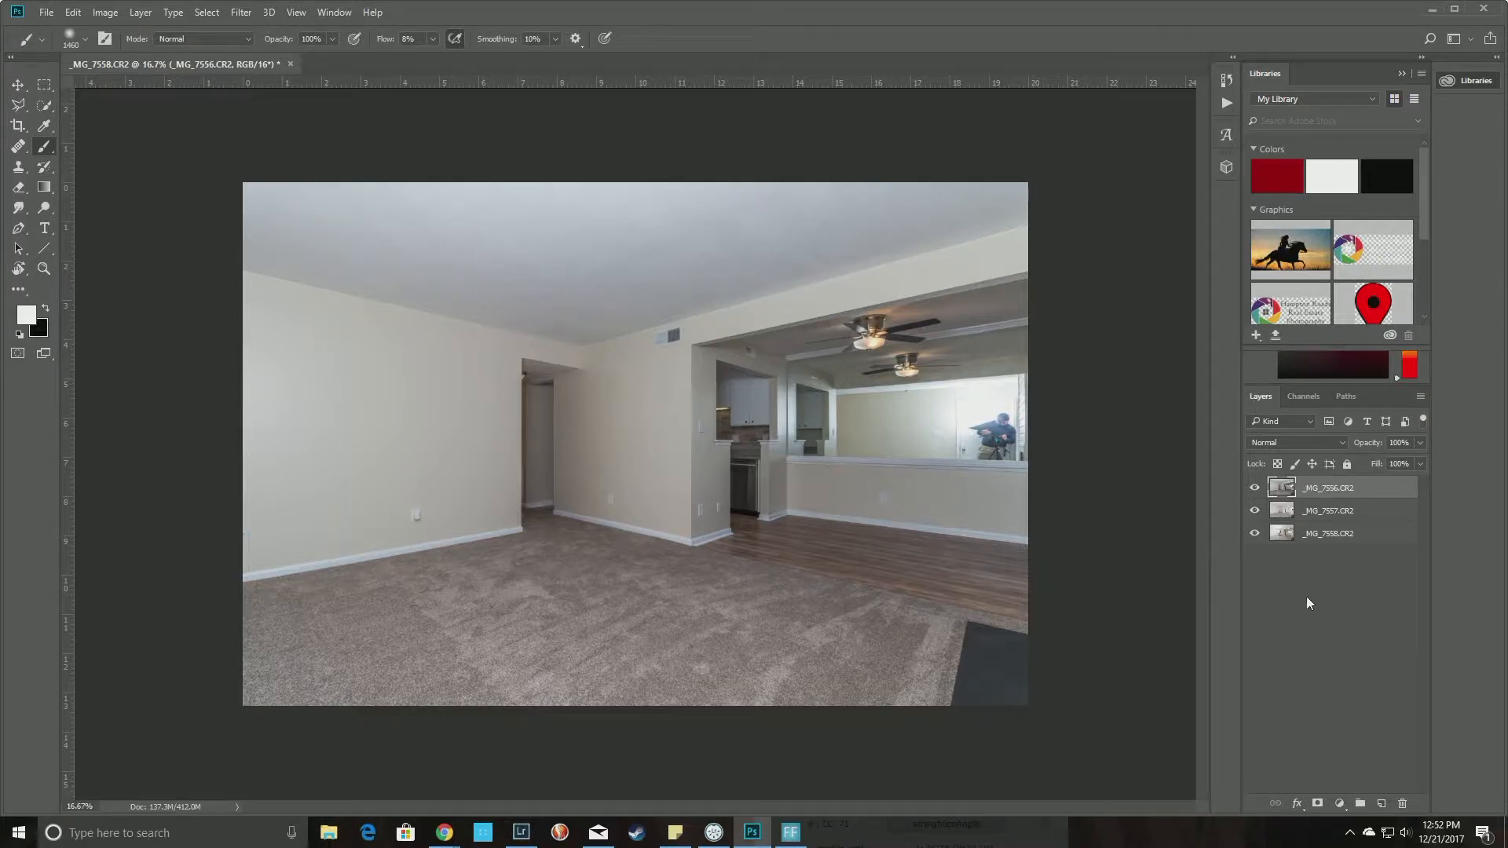
Add Color Correction and Dodge Burn layers above the photos, and order the photo layers _MG_7557, _MG_7558, _MG_7556 from top down.
{"action": "left_click", "coordinate": [1318, 577]}
{"action": "key", "text": "ctrl+alt+a"}
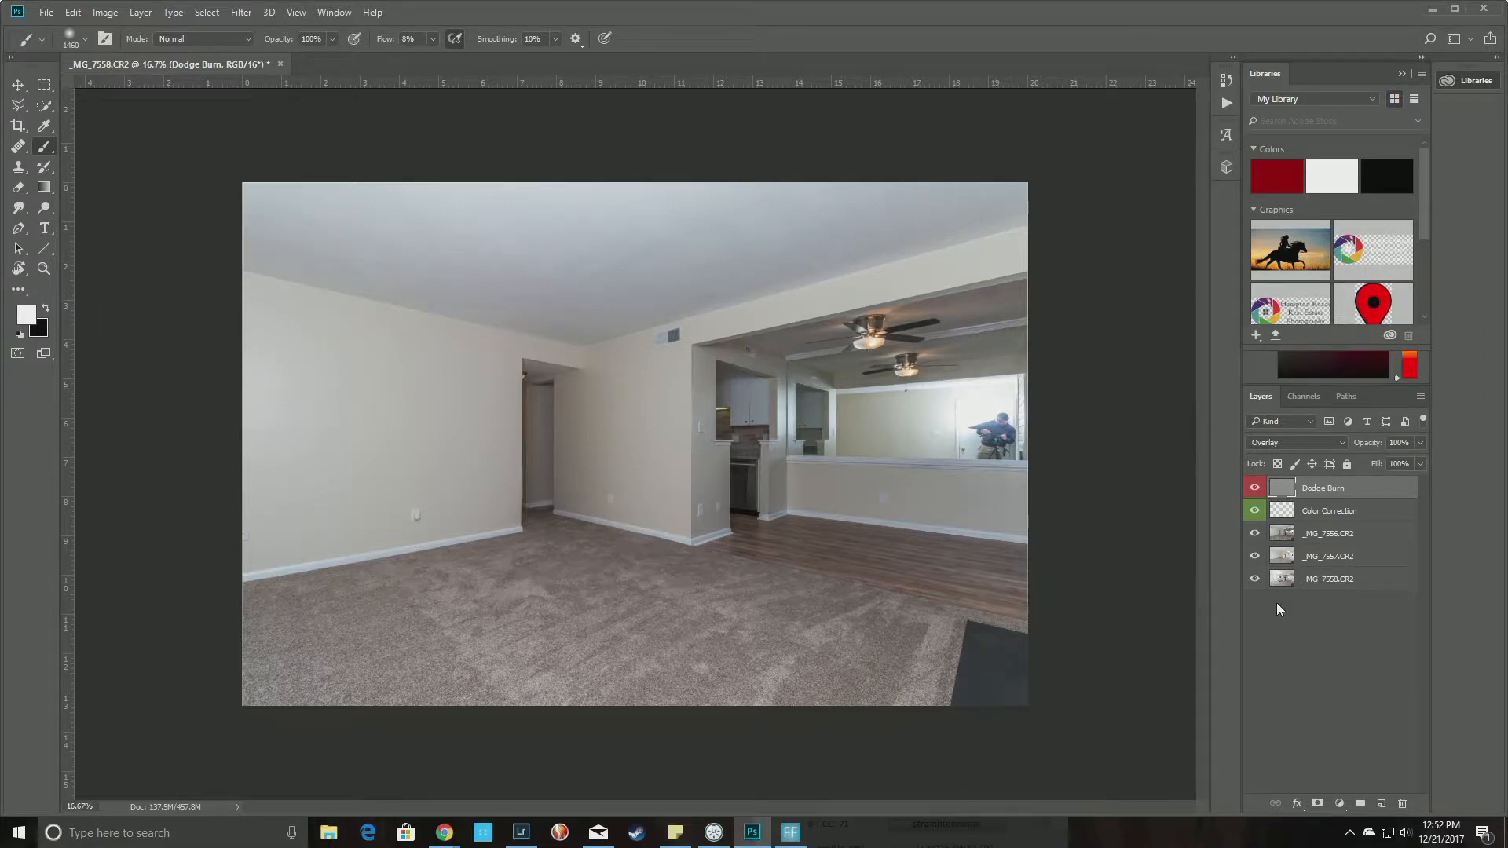
{"action": "mouse_move", "coordinate": [1346, 544]}
{"action": "left_mouse_down"}
{"action": "mouse_move", "coordinate": [1347, 585]}
{"action": "mouse_move", "coordinate": [1328, 531]}
{"action": "left_mouse_up"}
{"action": "left_click", "coordinate": [1334, 541]}
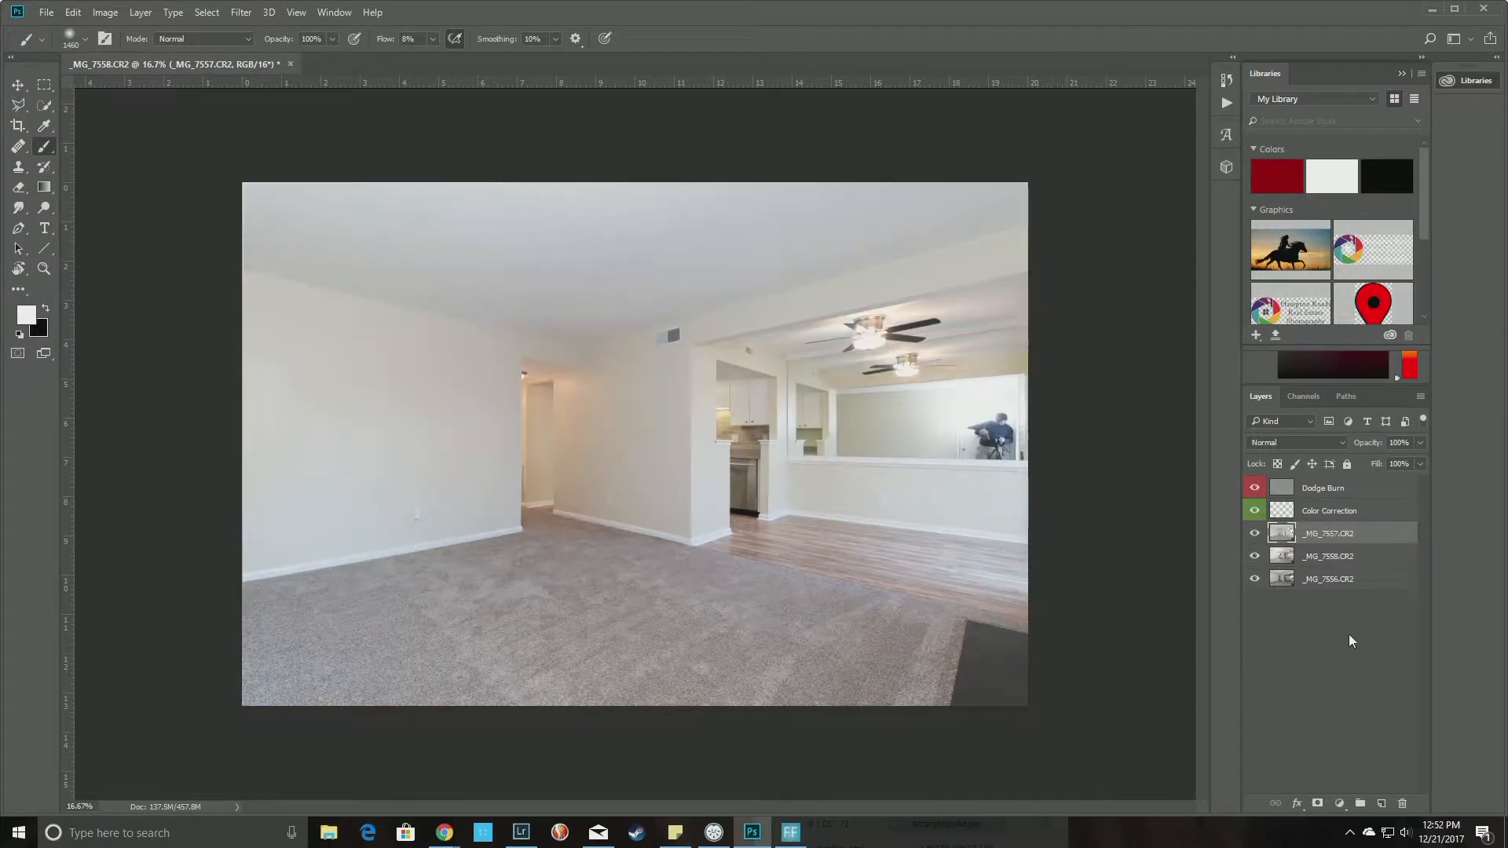
Toggle the visibility of the _MG_7557 and _MG_7558 layers to compare them with the _MG_7556 base.
{"action": "left_click", "coordinate": [1256, 534]}
{"action": "left_click", "coordinate": [1255, 556]}
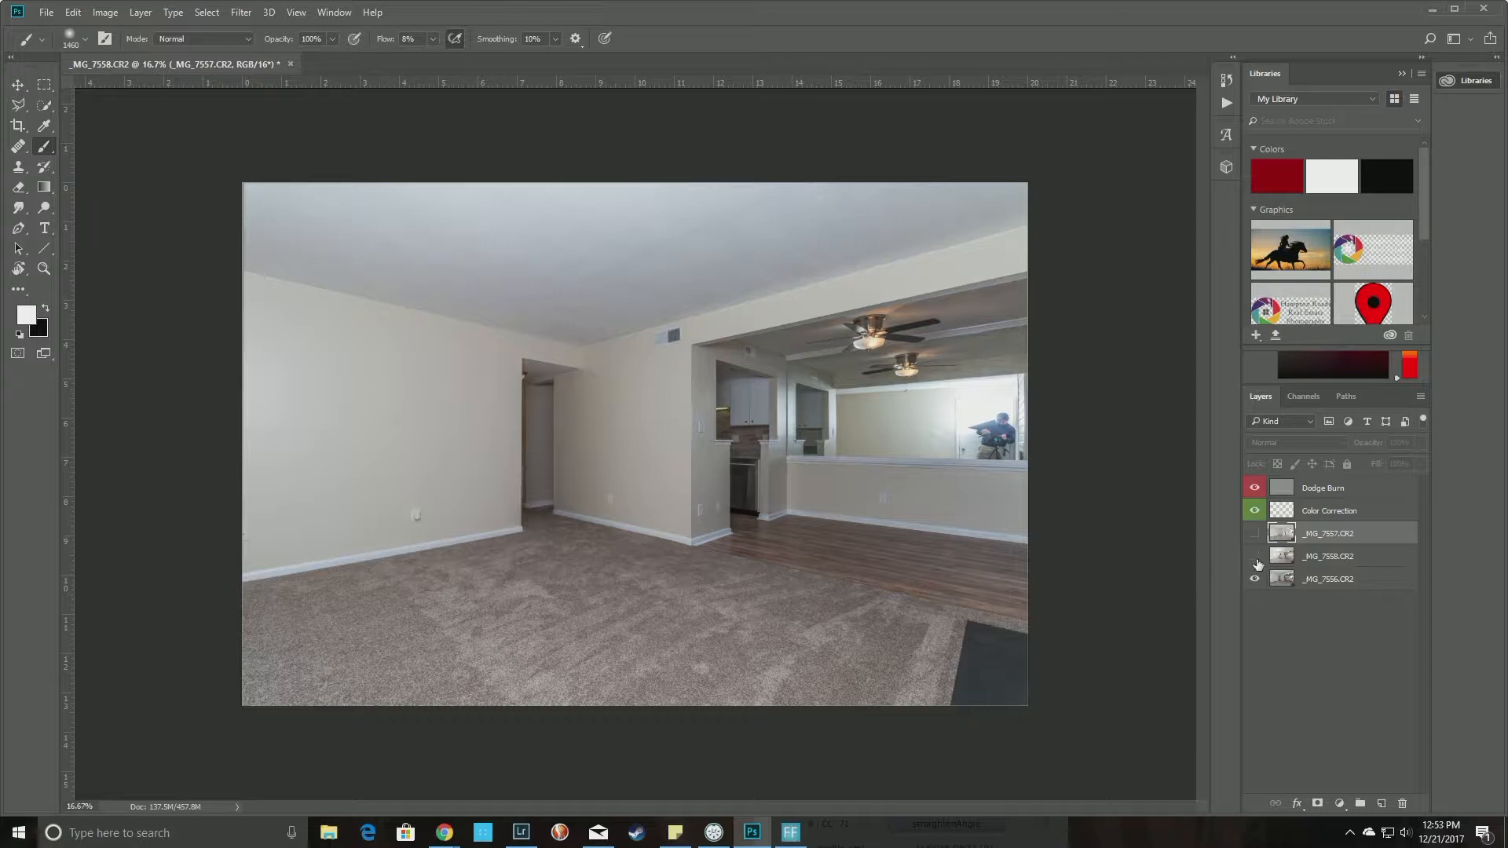
{"action": "left_click", "coordinate": [1256, 558]}
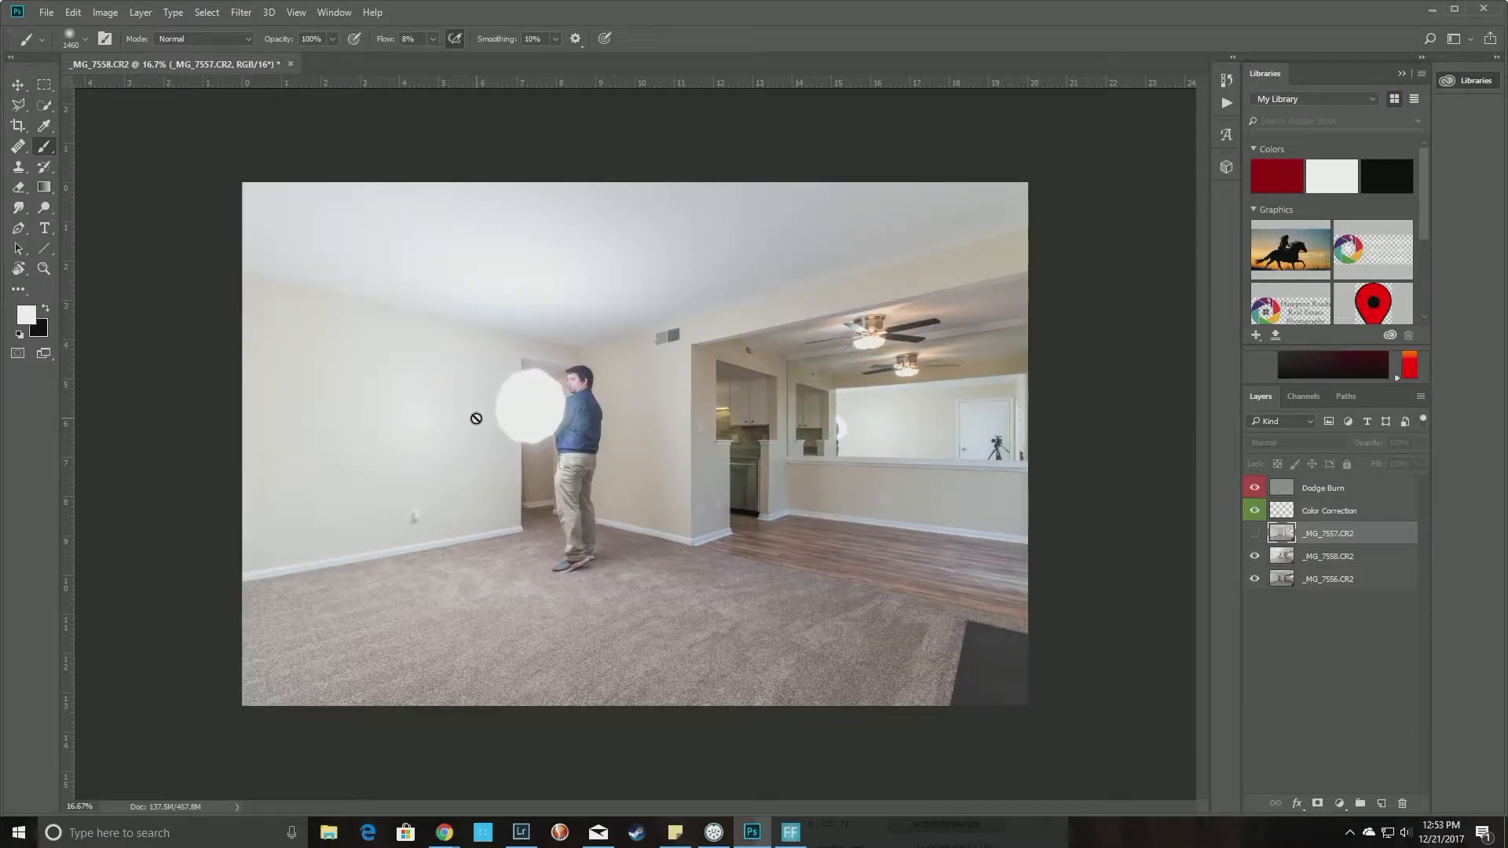
{"action": "left_click", "coordinate": [1254, 532]}
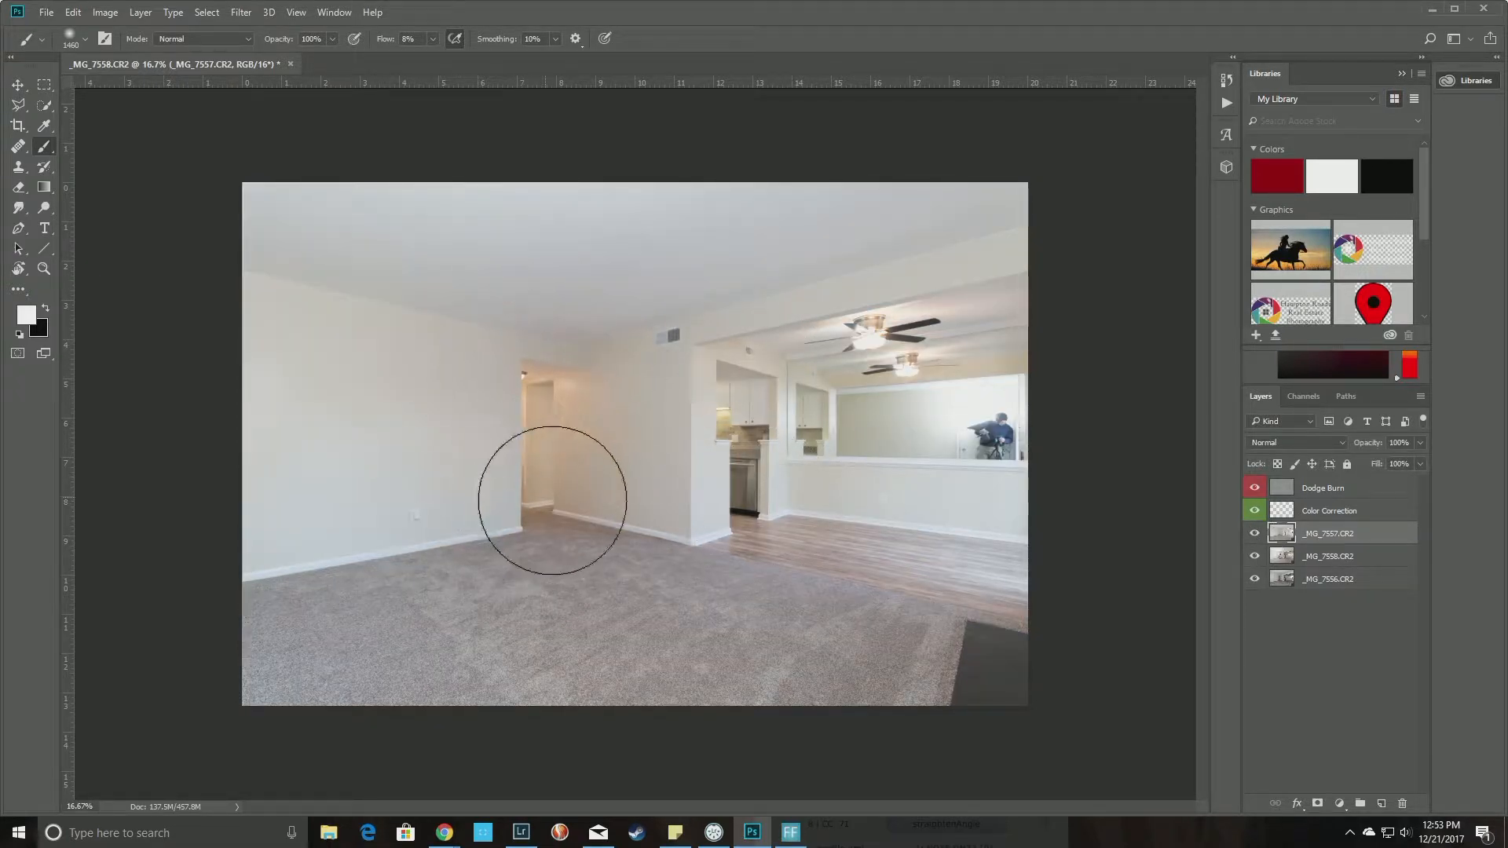
Add black layer masks to the _MG_7557.CR2 and _MG_7558.CR2 layers.
{"action": "left_click", "coordinate": [1339, 621]}
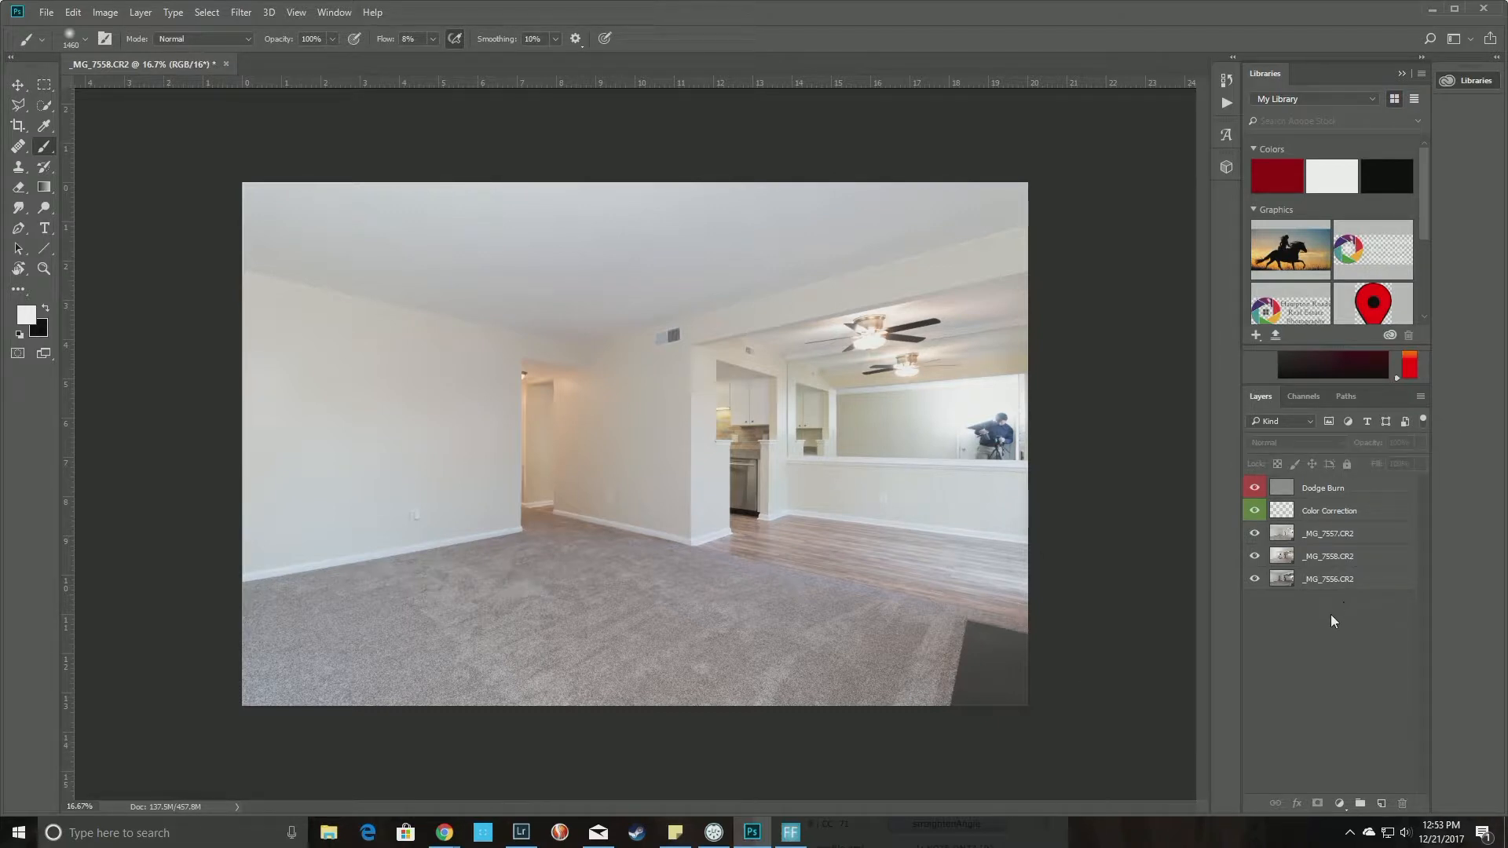
{"action": "left_click", "coordinate": [1314, 539]}
{"action": "key", "text": "F2"}
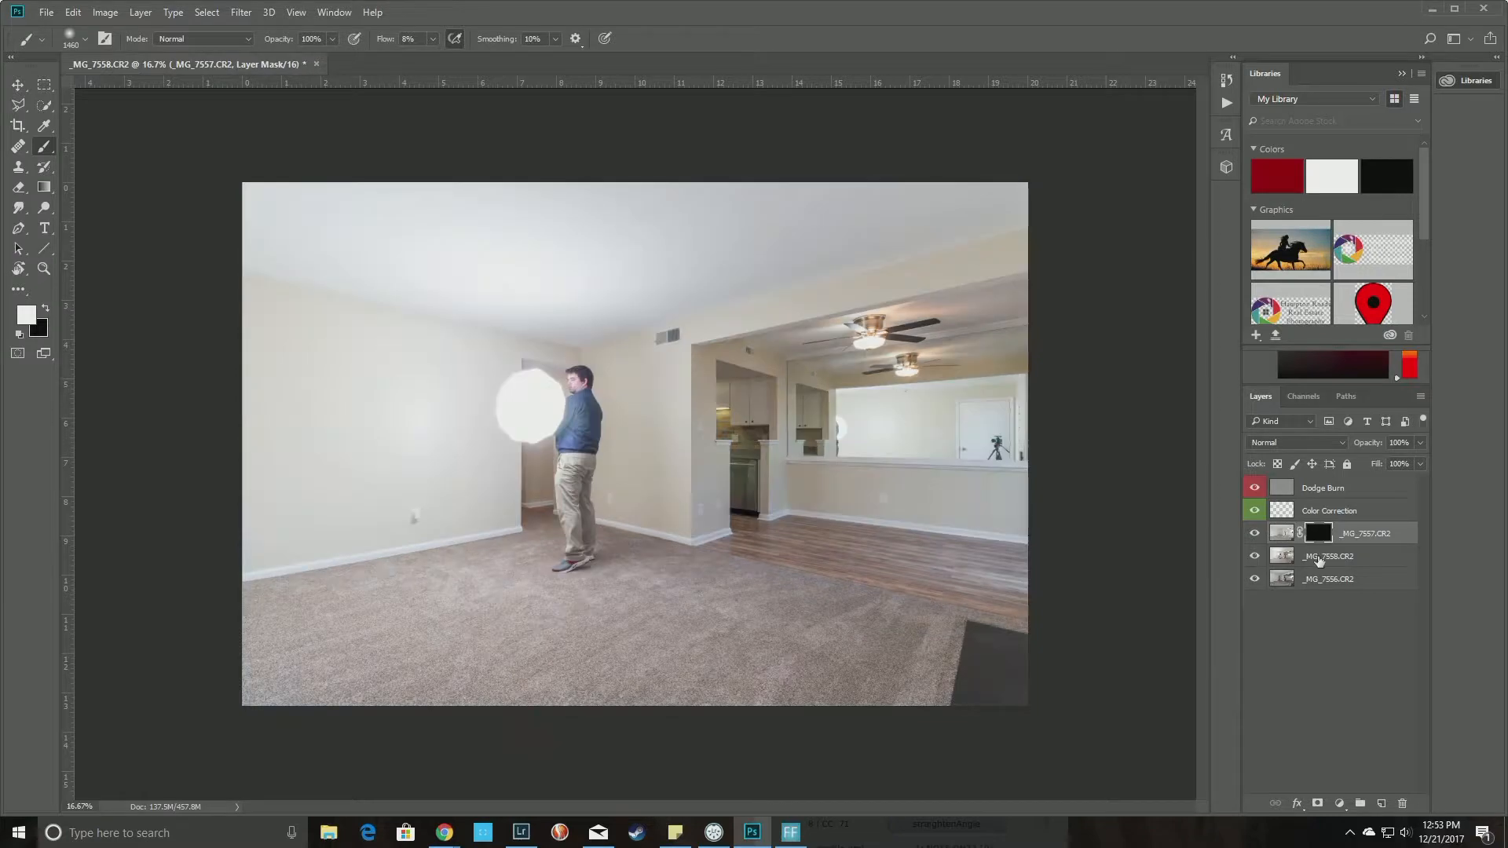
{"action": "left_click", "coordinate": [1320, 559]}
{"action": "key", "text": "F2"}
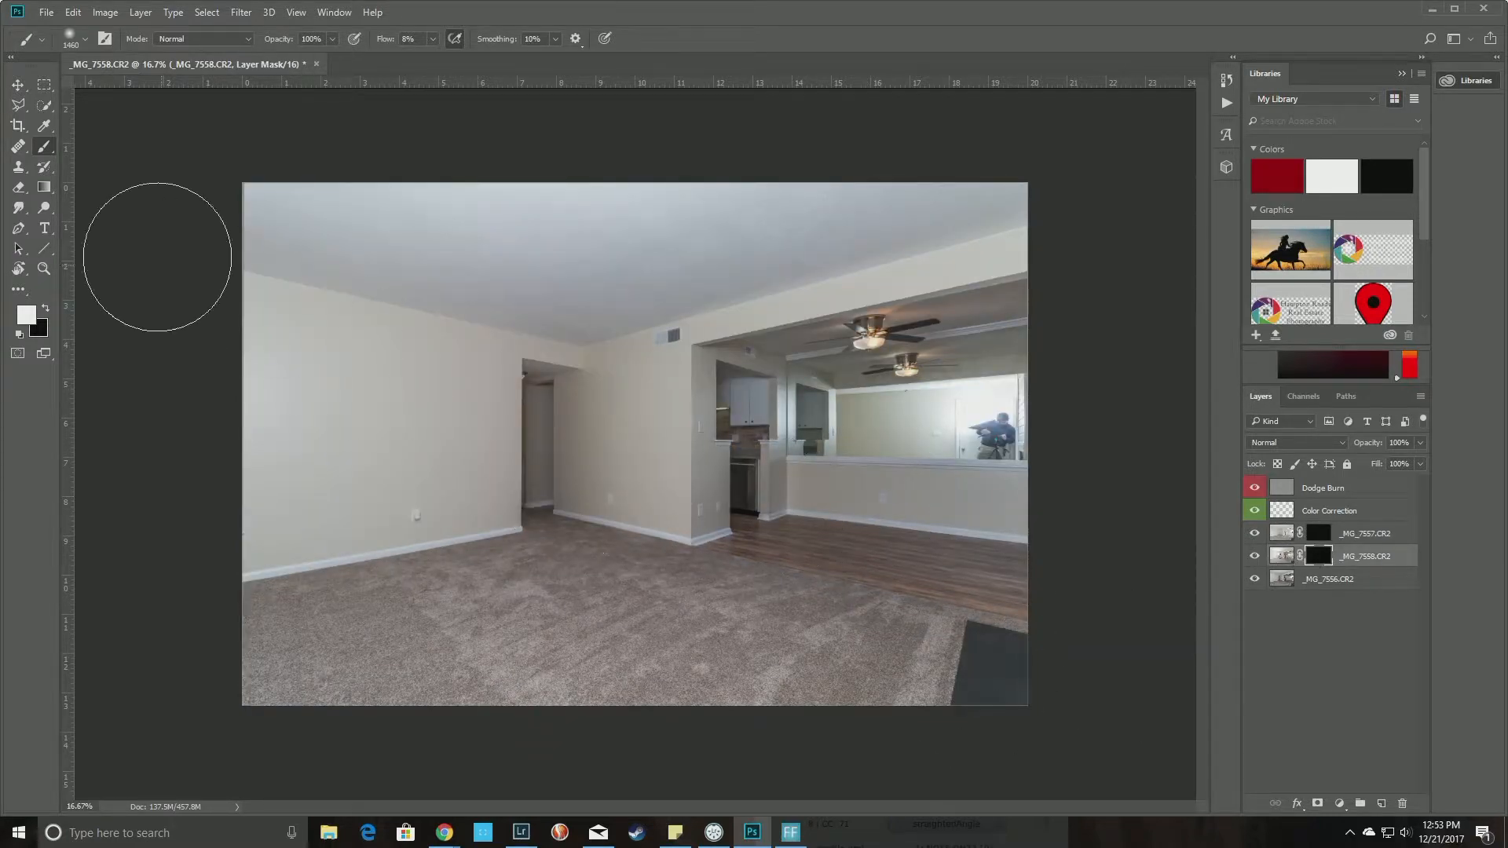
Paint white over the mirror on the _MG_7558 layer mask to replace the photographer's reflection, comparing with the mask disabled.
{"action": "left_click", "coordinate": [1322, 562], "text": "shift"}
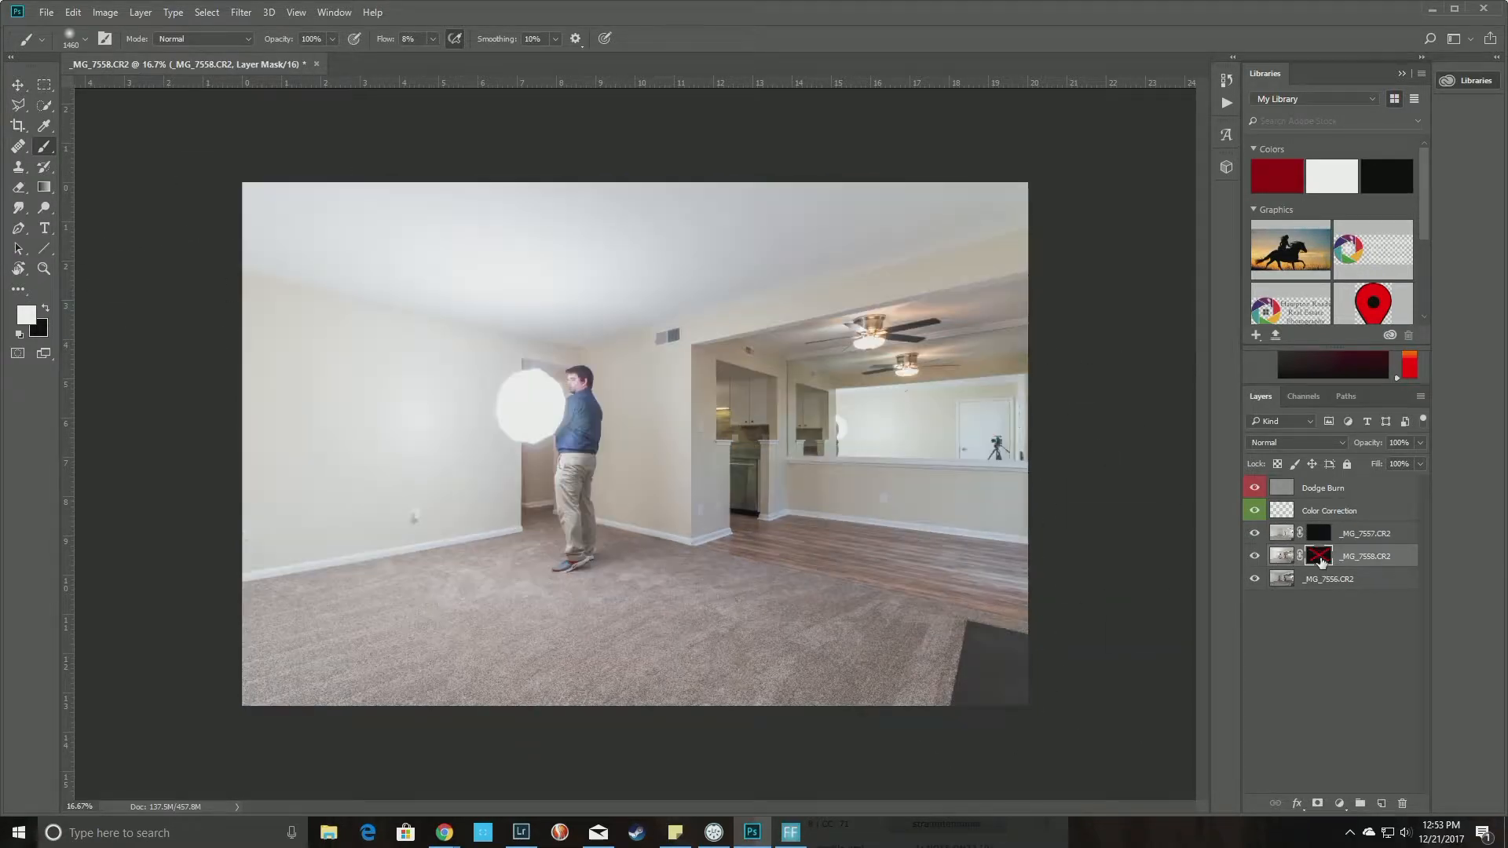
{"action": "left_click", "coordinate": [1321, 559], "text": "shift"}
{"action": "mouse_move", "coordinate": [1008, 437]}
{"action": "left_mouse_down"}
{"action": "mouse_move", "coordinate": [994, 409]}
{"action": "mouse_move", "coordinate": [960, 412]}
{"action": "mouse_move", "coordinate": [970, 434]}
{"action": "mouse_move", "coordinate": [950, 451]}
{"action": "mouse_move", "coordinate": [886, 430]}
{"action": "mouse_move", "coordinate": [1092, 432]}
{"action": "left_mouse_up"}
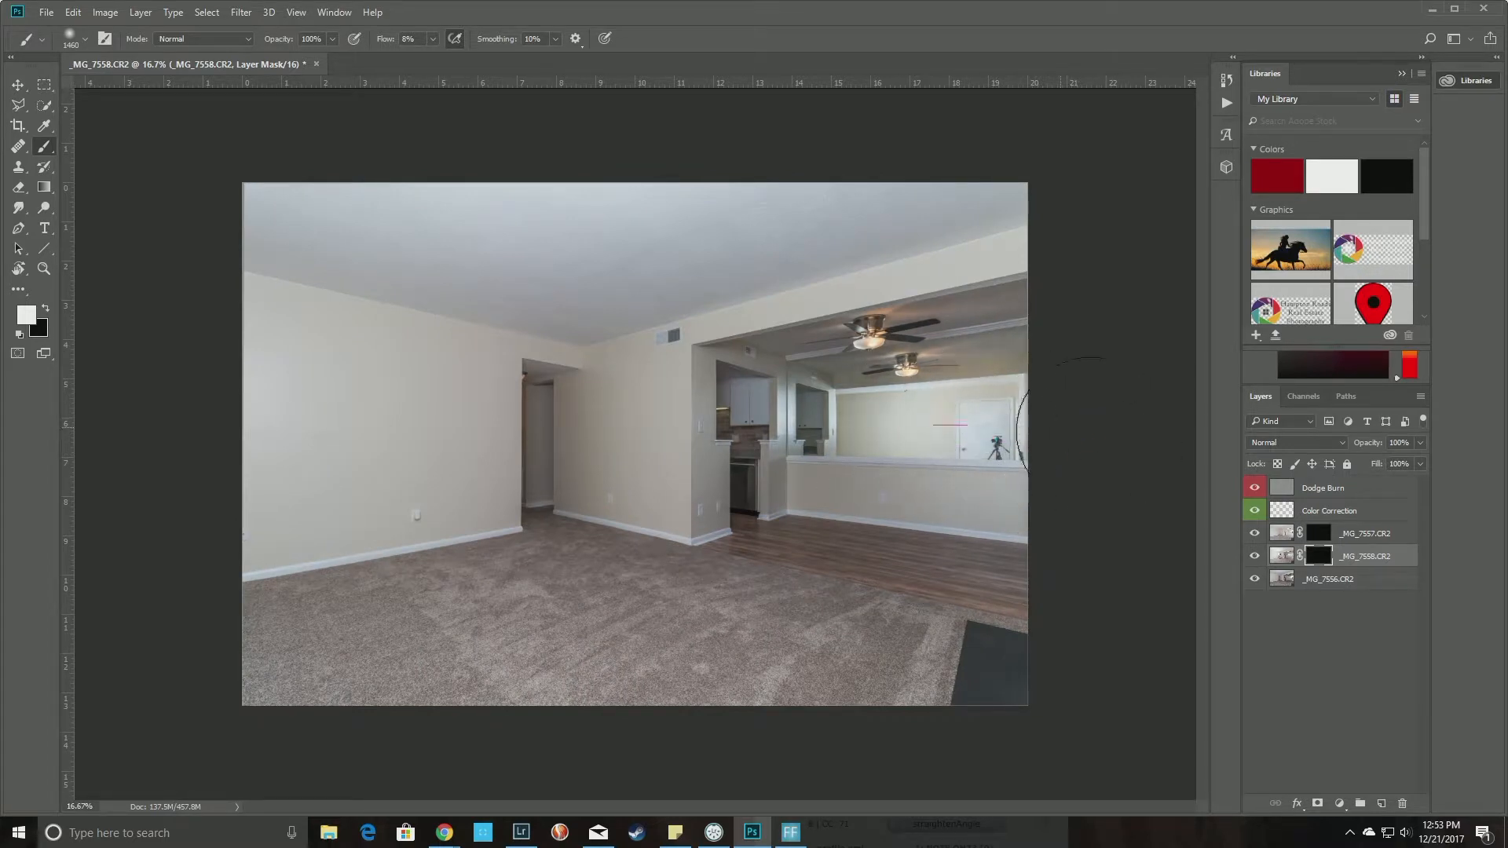
{"action": "left_click", "coordinate": [1326, 558], "text": "shift"}
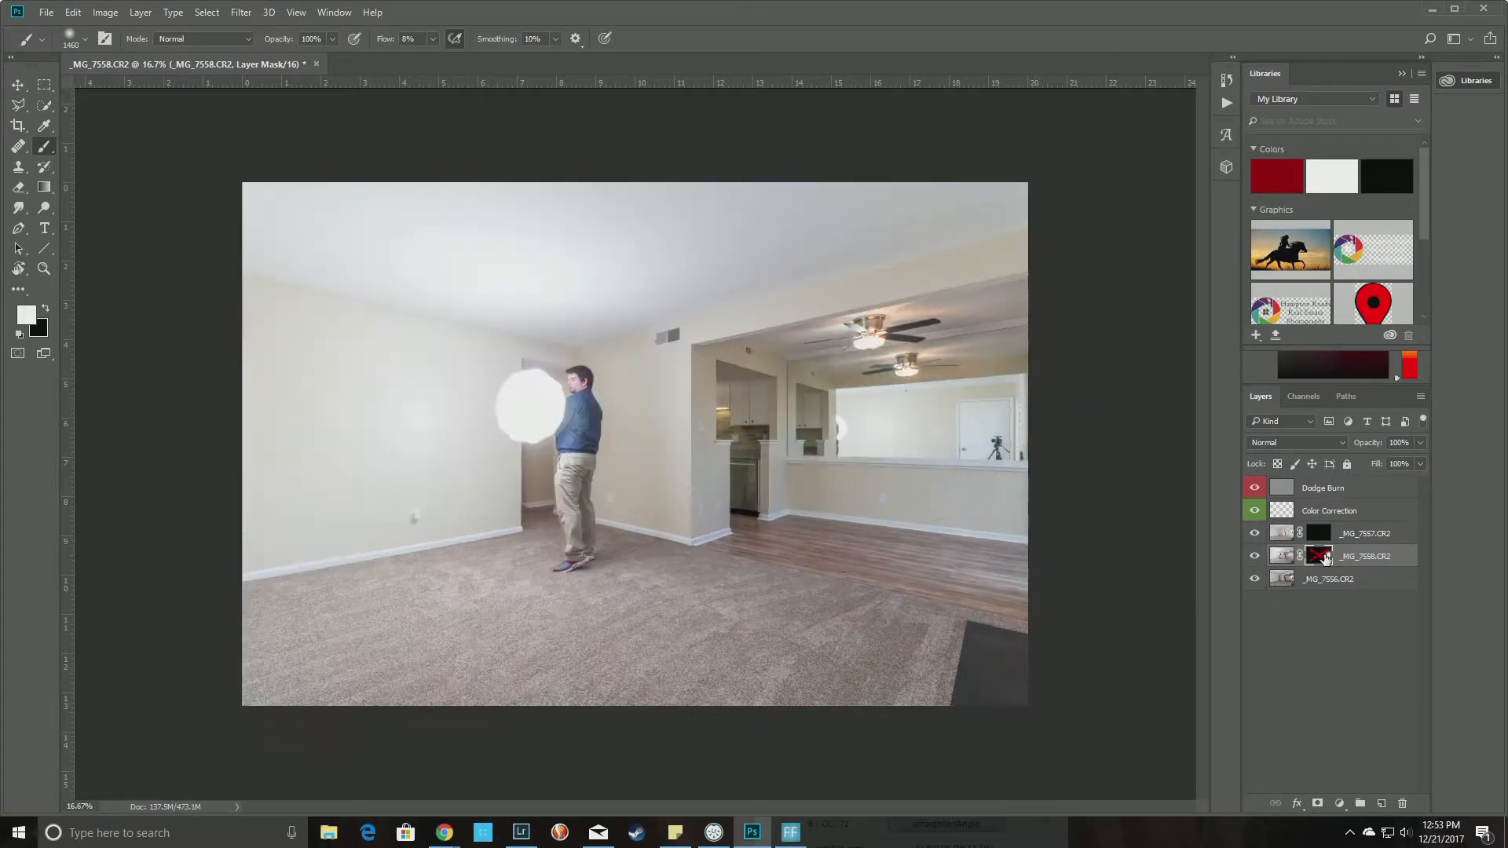
{"action": "left_click", "coordinate": [1326, 558], "text": "shift"}
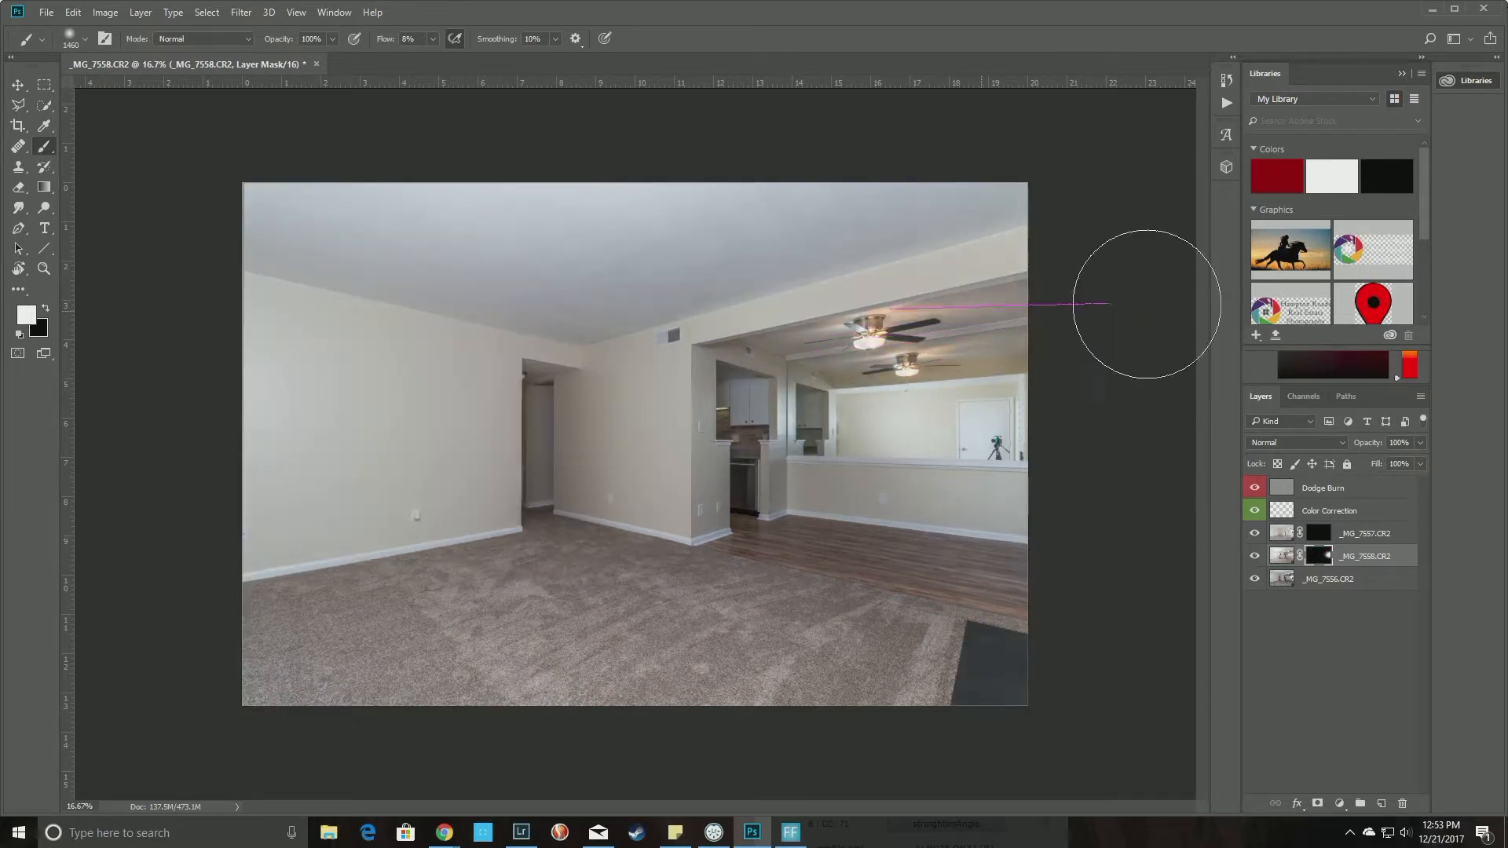
Paint white over the dining area's wall and floor on the _MG_7558 mask, toggling the mask to compare.
{"action": "mouse_move", "coordinate": [977, 512]}
{"action": "left_mouse_down"}
{"action": "mouse_move", "coordinate": [976, 546]}
{"action": "mouse_move", "coordinate": [1041, 554]}
{"action": "left_mouse_up"}
{"action": "left_click", "coordinate": [1319, 556], "text": "shift"}
{"action": "left_click", "coordinate": [1320, 556], "text": "shift"}
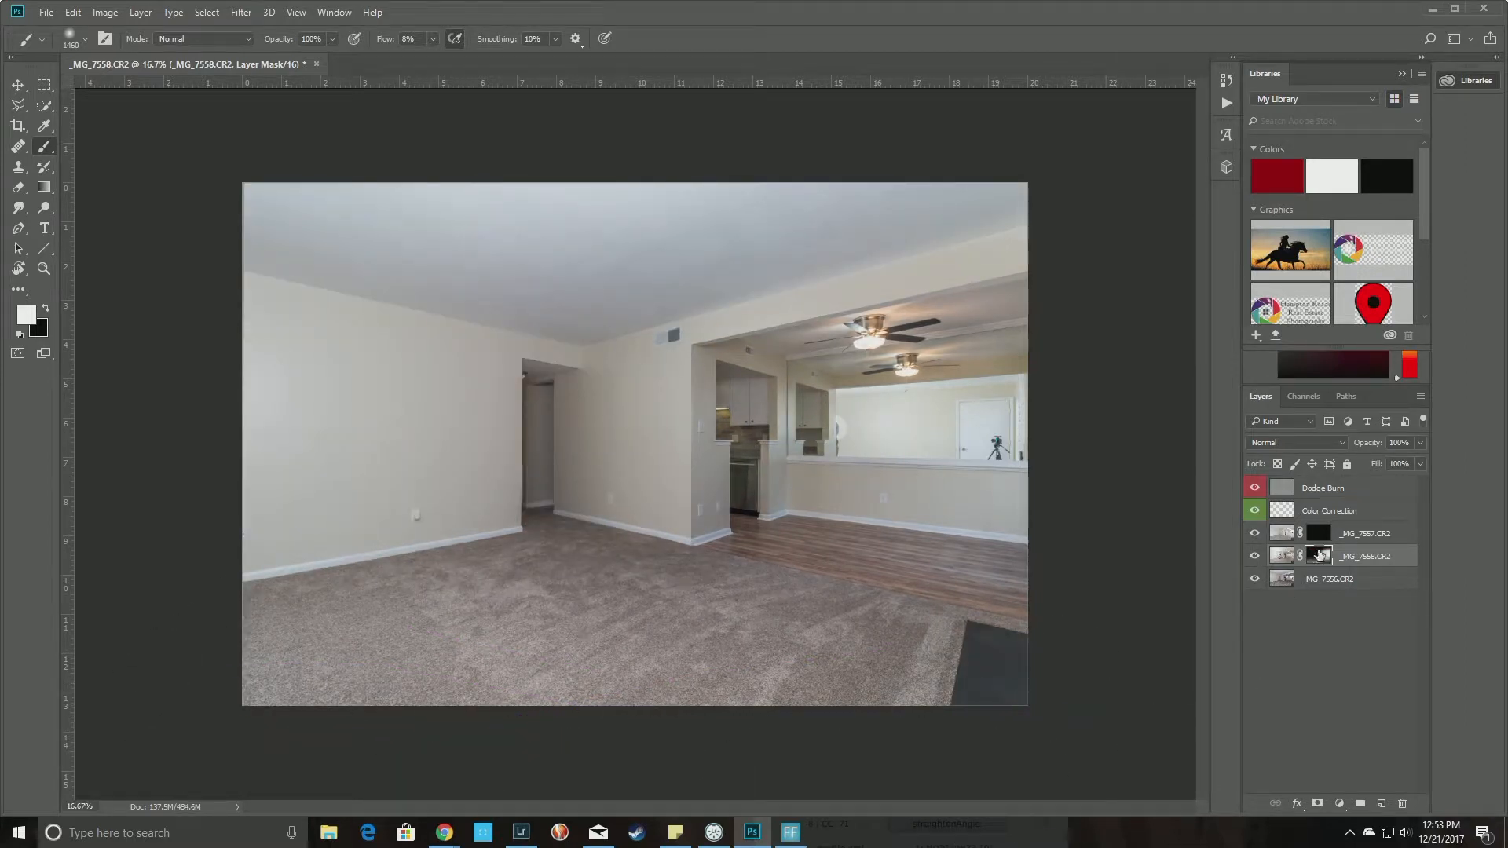
{"action": "left_click", "coordinate": [1320, 556], "text": "shift"}
{"action": "left_click", "coordinate": [1319, 556], "text": "shift"}
Paint white over the ceiling on the _MG_7558 layer mask, toggling the mask to compare.
{"action": "mouse_move", "coordinate": [503, 281]}
{"action": "left_mouse_down"}
{"action": "mouse_move", "coordinate": [666, 285]}
{"action": "mouse_move", "coordinate": [621, 275]}
{"action": "left_mouse_up"}
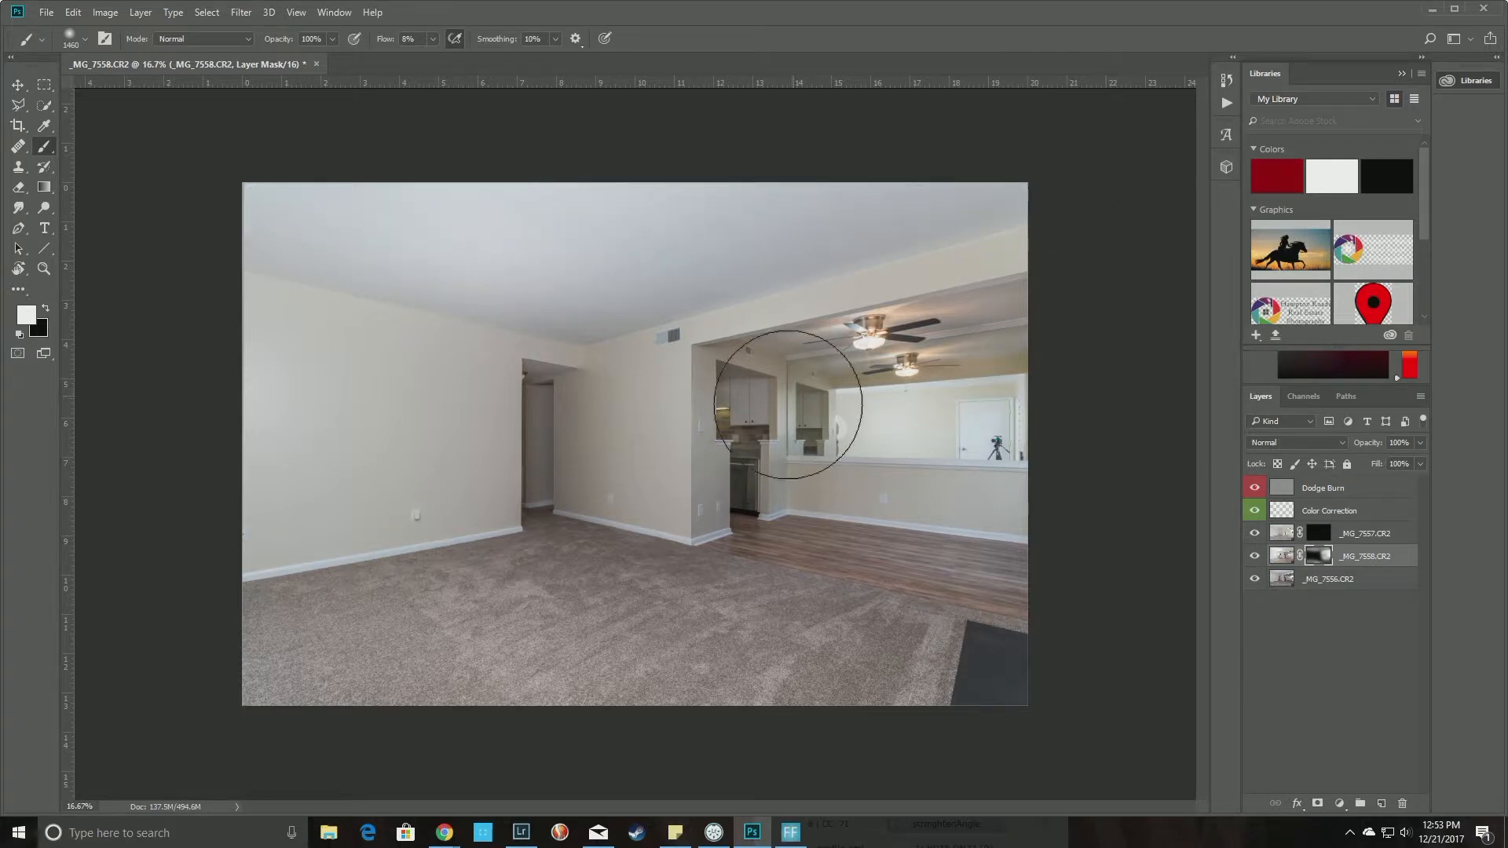
{"action": "left_click", "coordinate": [1326, 563], "text": "shift"}
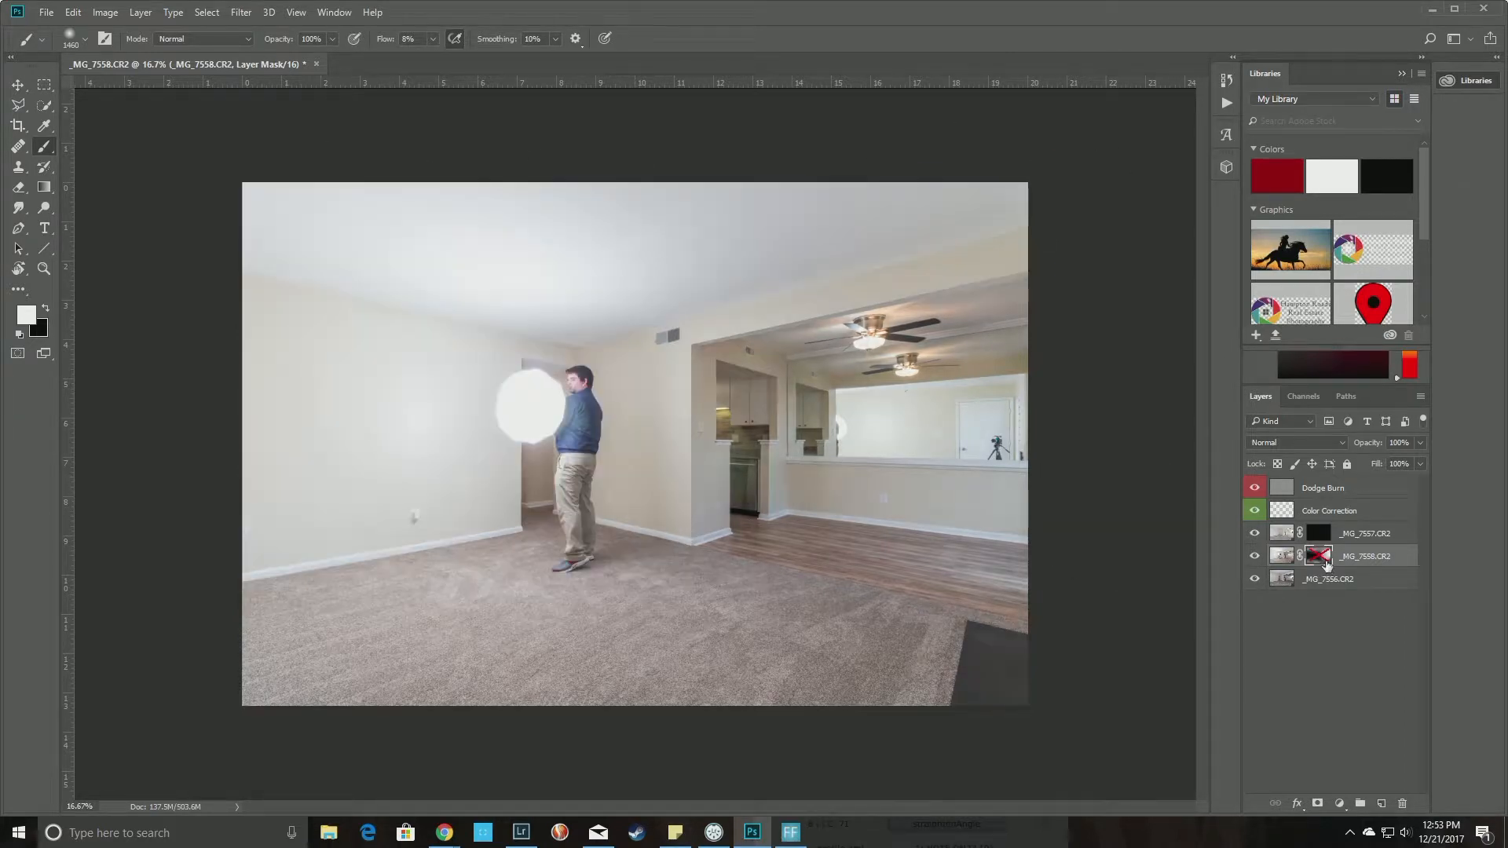
{"action": "left_click", "coordinate": [1326, 562], "text": "shift"}
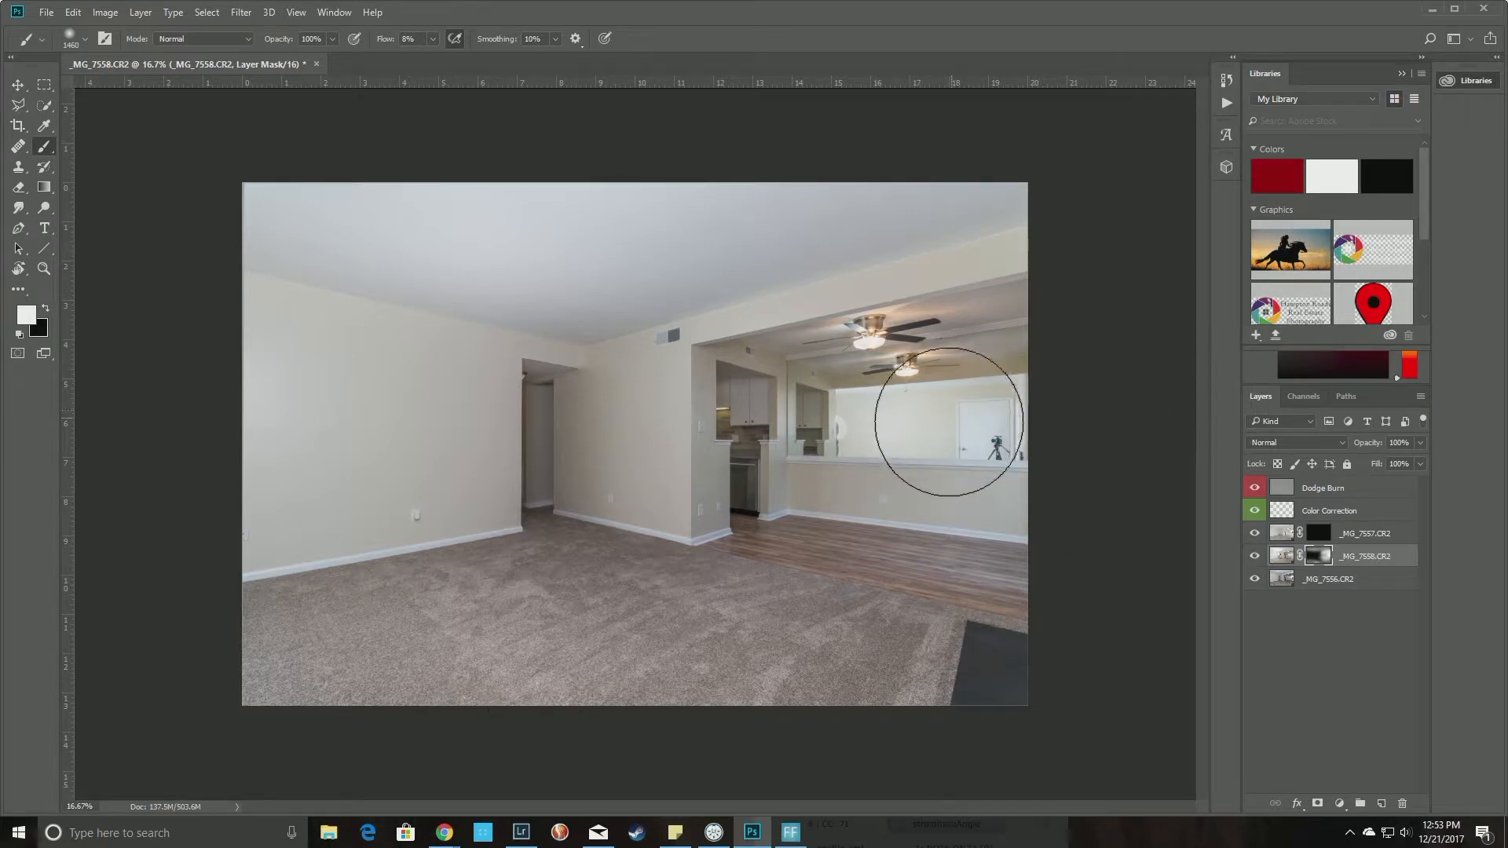
{"action": "left_click", "coordinate": [1324, 561], "text": "shift"}
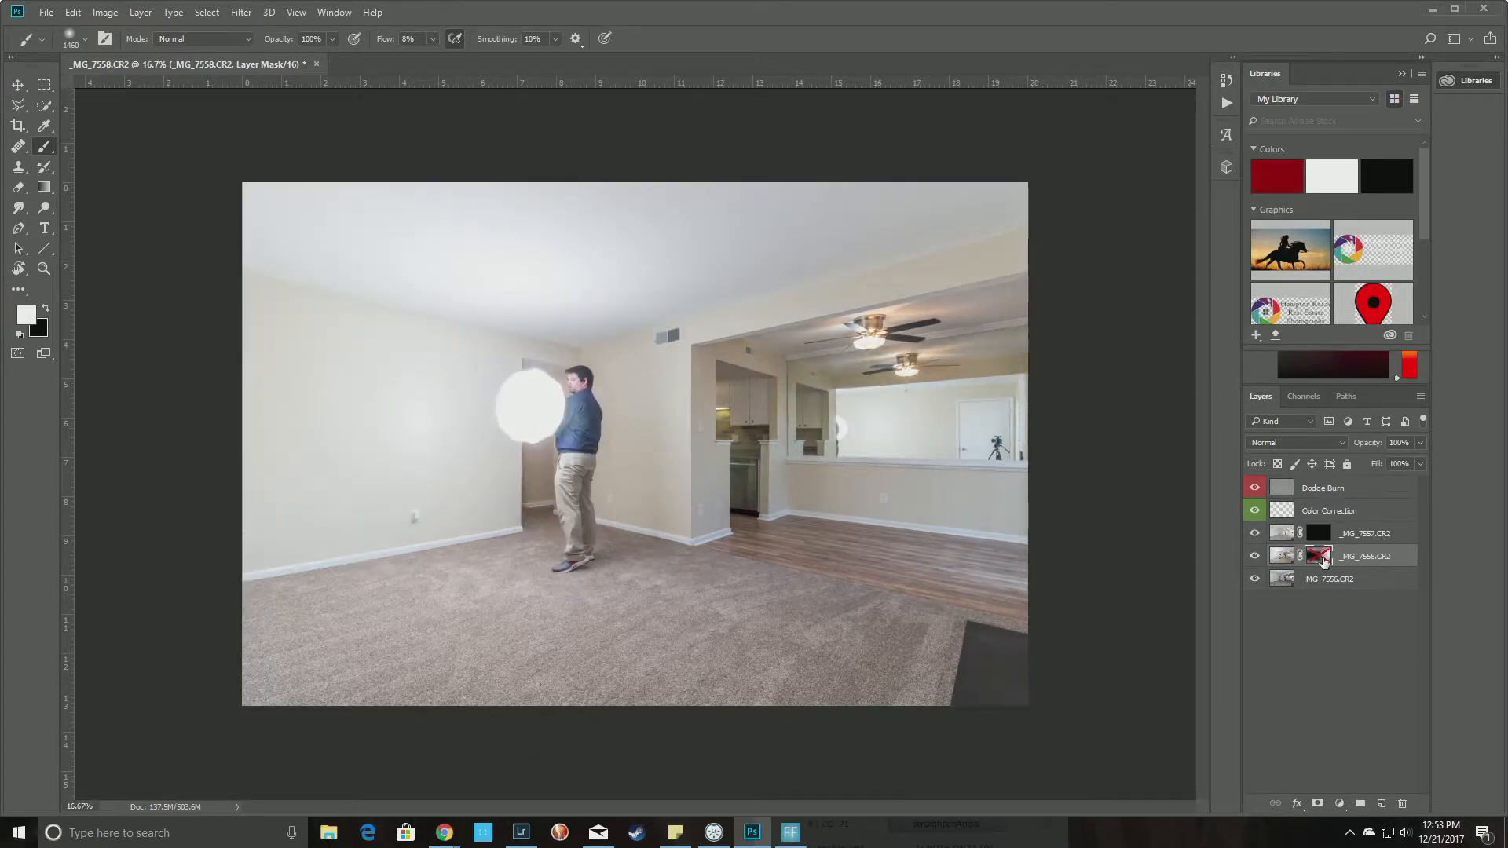
{"action": "left_click", "coordinate": [1320, 557], "text": "shift"}
Paint black over the flash glare in the mirror on the _MG_7558 layer mask.
{"action": "left_click", "coordinate": [1256, 559]}
{"action": "key", "text": "x"}
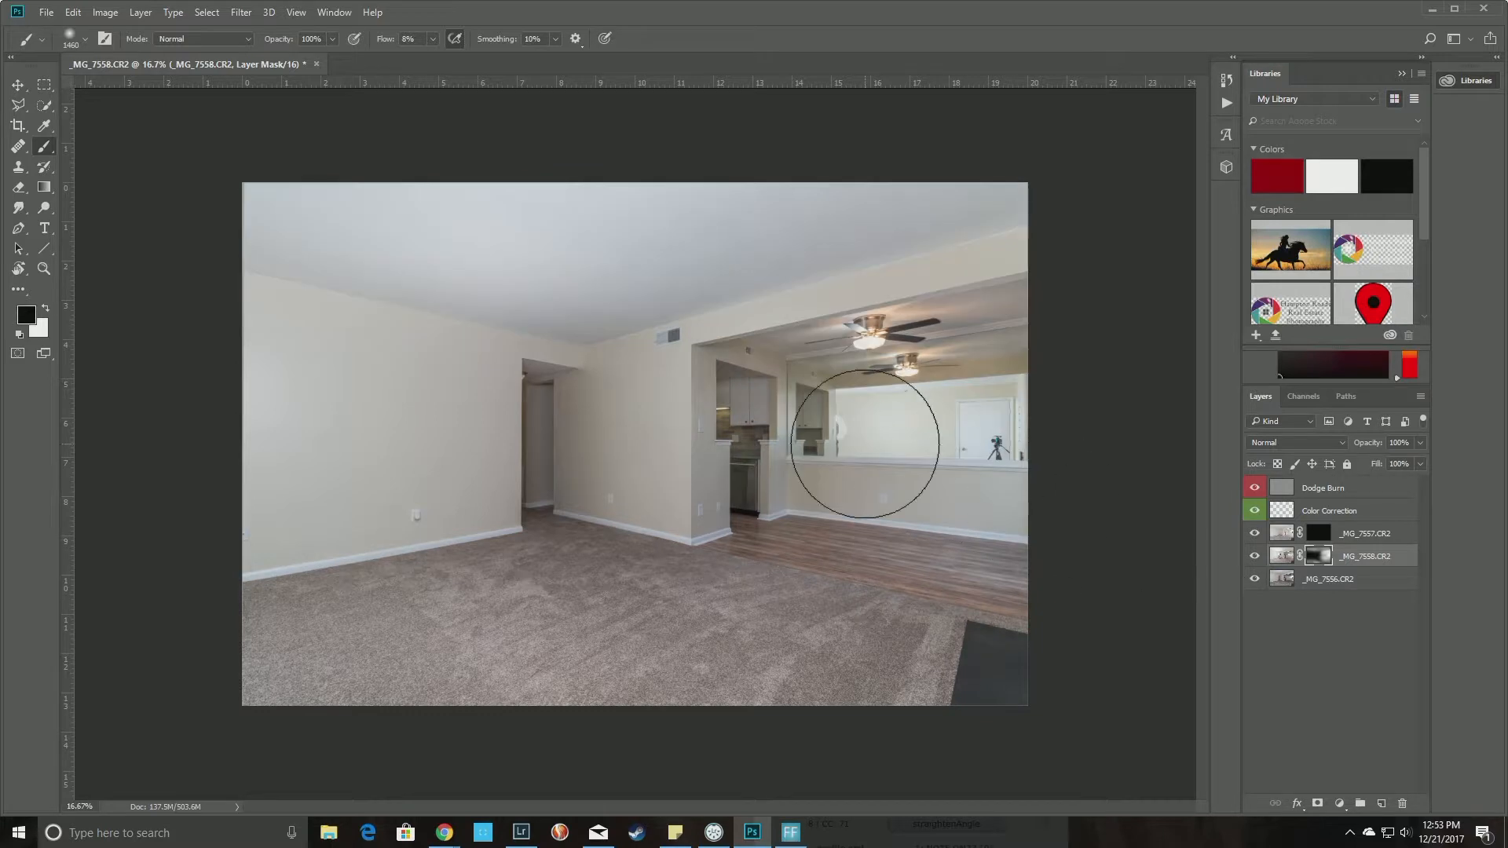
{"action": "mouse_move", "coordinate": [865, 440]}
{"action": "left_mouse_down"}
{"action": "mouse_move", "coordinate": [794, 440]}
{"action": "mouse_move", "coordinate": [868, 455]}
{"action": "left_mouse_up"}
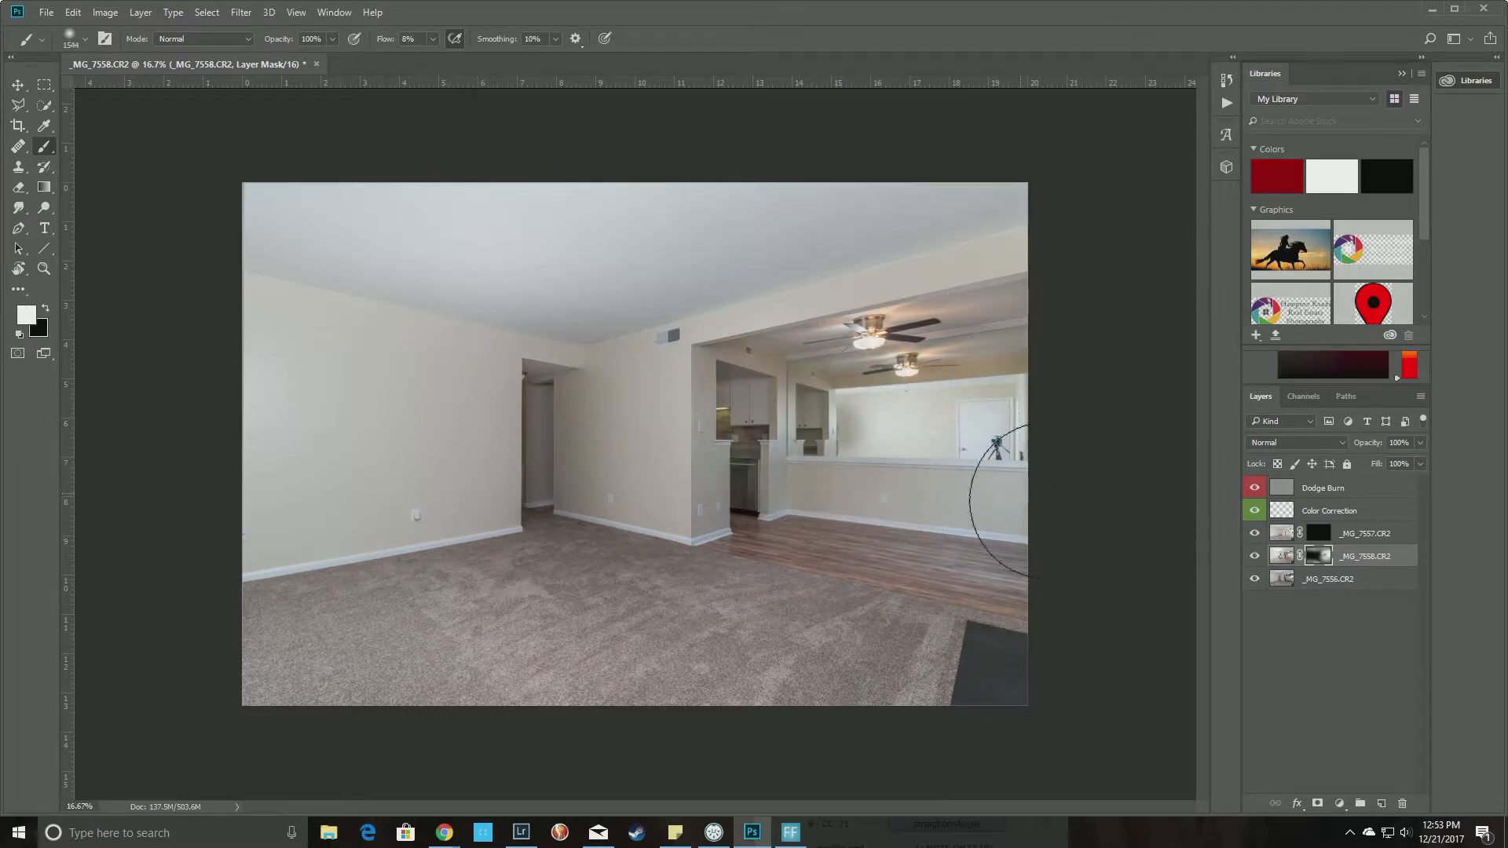
Compare the _MG_7557 layer with its mask disabled, then paint white on that mask over the kitchen, dining area and hallway.
{"action": "left_click", "coordinate": [1318, 541]}
{"action": "left_click", "coordinate": [1316, 539], "text": "shift"}
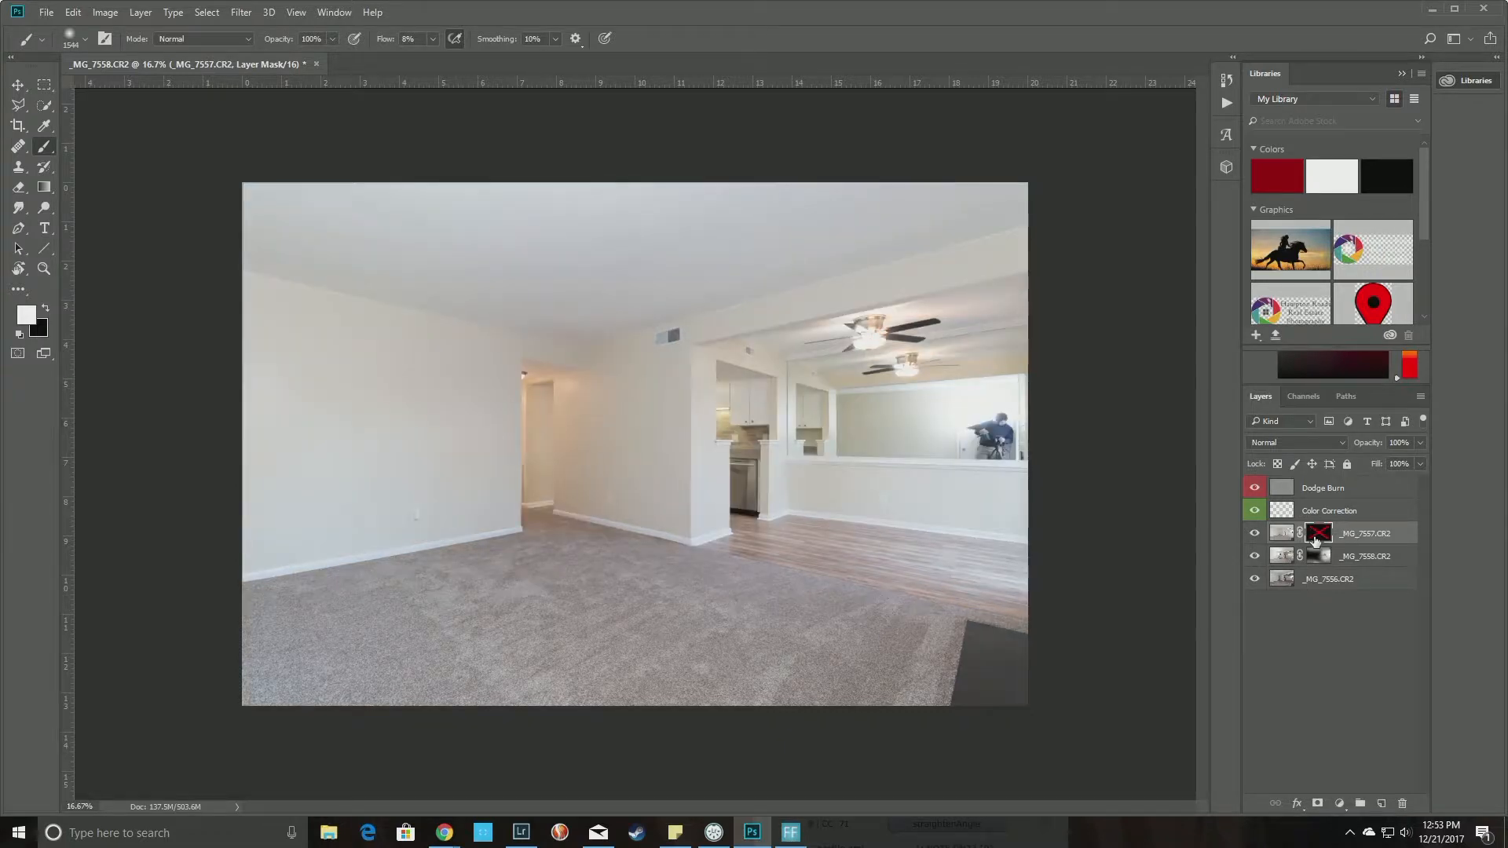
{"action": "left_click", "coordinate": [1316, 539], "text": "shift"}
{"action": "mouse_move", "coordinate": [879, 430]}
{"action": "left_mouse_down"}
{"action": "mouse_move", "coordinate": [819, 431]}
{"action": "mouse_move", "coordinate": [858, 447]}
{"action": "mouse_move", "coordinate": [862, 401]}
{"action": "mouse_move", "coordinate": [810, 394]}
{"action": "mouse_move", "coordinate": [773, 422]}
{"action": "mouse_move", "coordinate": [783, 434]}
{"action": "mouse_move", "coordinate": [770, 418]}
{"action": "mouse_move", "coordinate": [810, 354]}
{"action": "mouse_move", "coordinate": [939, 332]}
{"action": "mouse_move", "coordinate": [865, 359]}
{"action": "mouse_move", "coordinate": [961, 330]}
{"action": "mouse_move", "coordinate": [1013, 354]}
{"action": "mouse_move", "coordinate": [956, 355]}
{"action": "mouse_move", "coordinate": [975, 354]}
{"action": "mouse_move", "coordinate": [819, 416]}
{"action": "mouse_move", "coordinate": [761, 400]}
{"action": "mouse_move", "coordinate": [802, 366]}
{"action": "mouse_move", "coordinate": [754, 333]}
{"action": "mouse_move", "coordinate": [724, 370]}
{"action": "mouse_move", "coordinate": [715, 432]}
{"action": "mouse_move", "coordinate": [739, 499]}
{"action": "mouse_move", "coordinate": [704, 525]}
{"action": "mouse_move", "coordinate": [923, 563]}
{"action": "mouse_move", "coordinate": [743, 582]}
{"action": "mouse_move", "coordinate": [917, 578]}
{"action": "mouse_move", "coordinate": [566, 366]}
{"action": "left_mouse_up"}
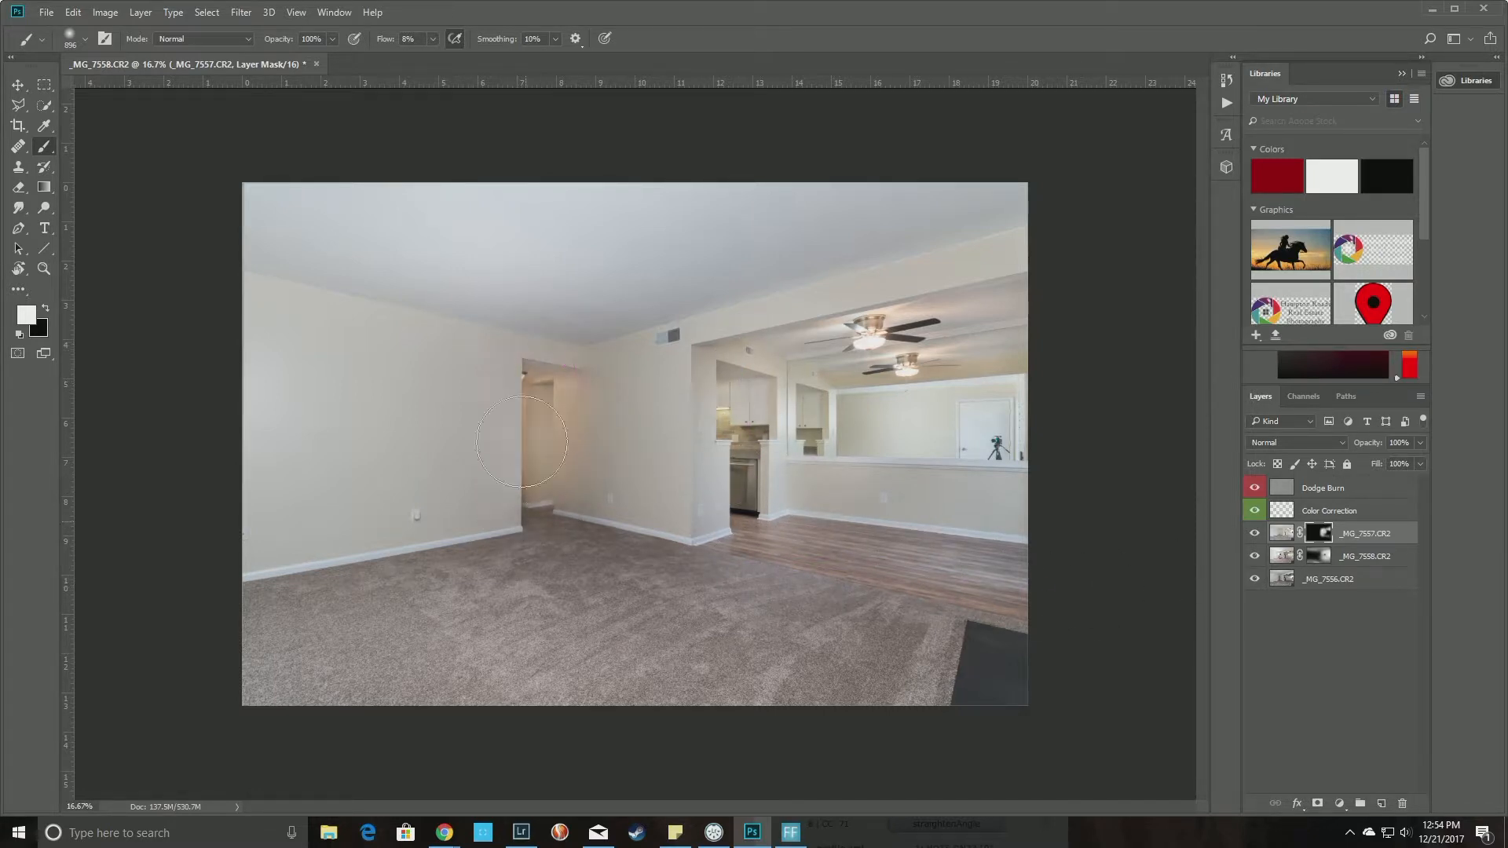
{"action": "left_click_drag", "start_coordinate": [616, 519], "coordinate": [497, 432]}
Paint white with a larger brush over the living room walls and carpet on the _MG_7557 layer mask.
{"action": "left_click_drag", "start_coordinate": [497, 431], "coordinate": [525, 445], "text": "alt"}
{"action": "mouse_move", "coordinate": [584, 358]}
{"action": "left_mouse_down"}
{"action": "mouse_move", "coordinate": [636, 329]}
{"action": "mouse_move", "coordinate": [552, 327]}
{"action": "mouse_move", "coordinate": [262, 256]}
{"action": "left_mouse_up"}
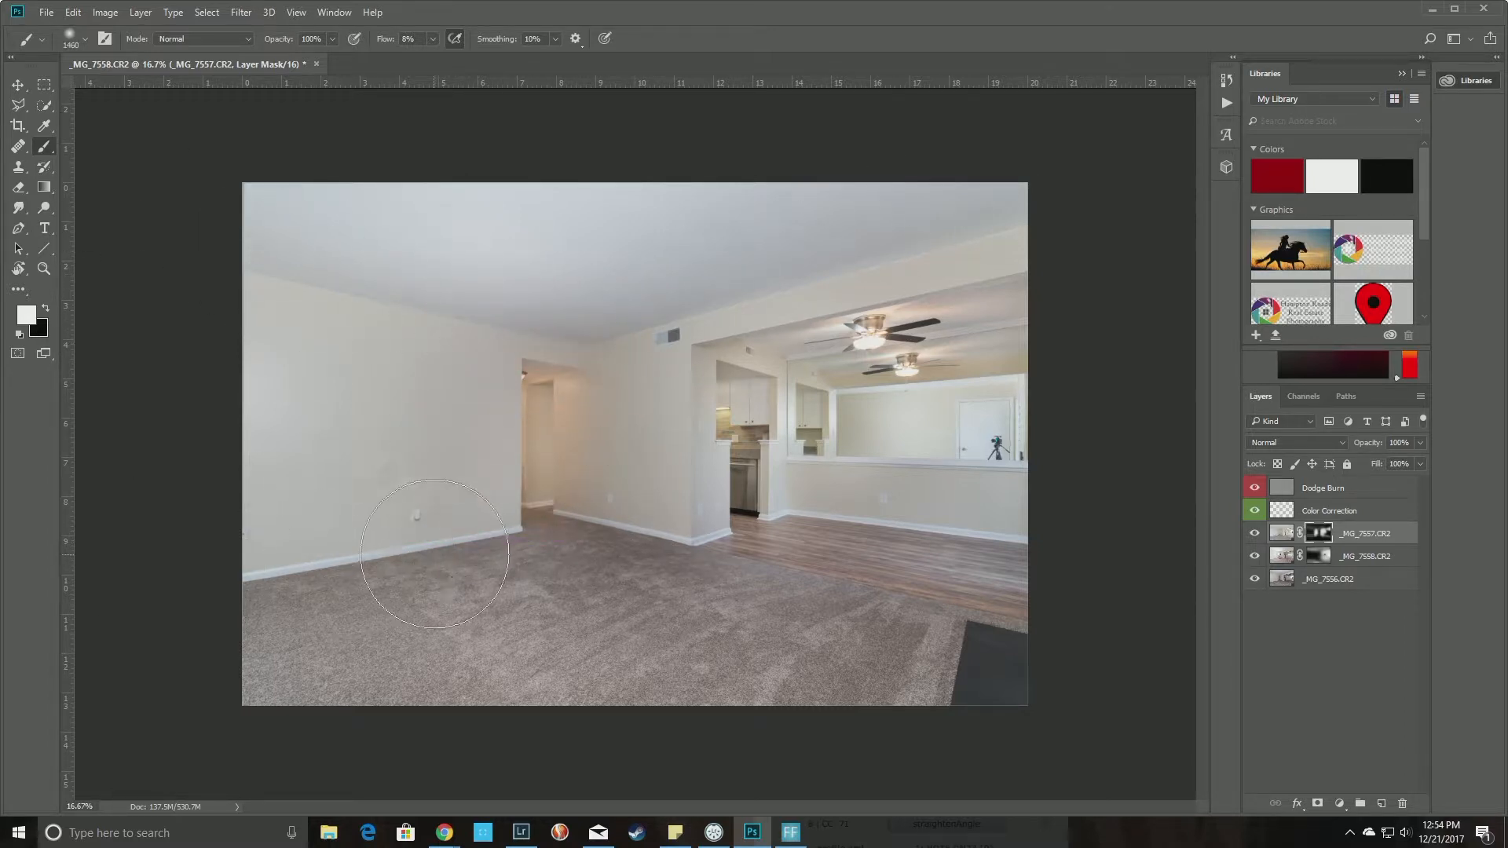
{"action": "mouse_move", "coordinate": [434, 554]}
{"action": "left_mouse_down"}
{"action": "mouse_move", "coordinate": [552, 563]}
{"action": "mouse_move", "coordinate": [605, 539]}
{"action": "left_mouse_up"}
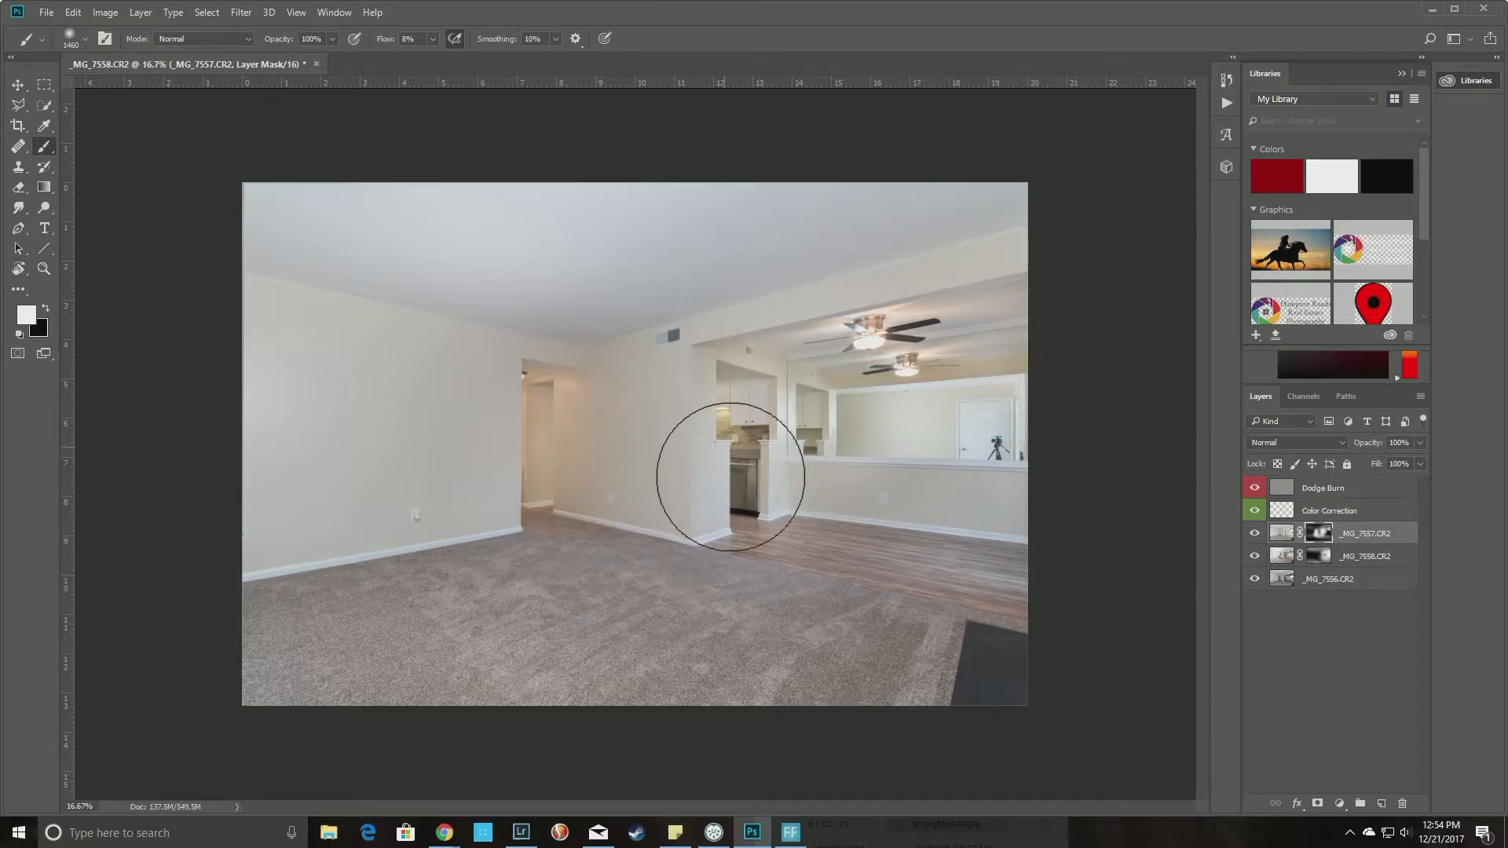
{"action": "mouse_move", "coordinate": [581, 519]}
{"action": "left_mouse_down"}
{"action": "mouse_move", "coordinate": [505, 520]}
{"action": "mouse_move", "coordinate": [574, 536]}
{"action": "left_mouse_up"}
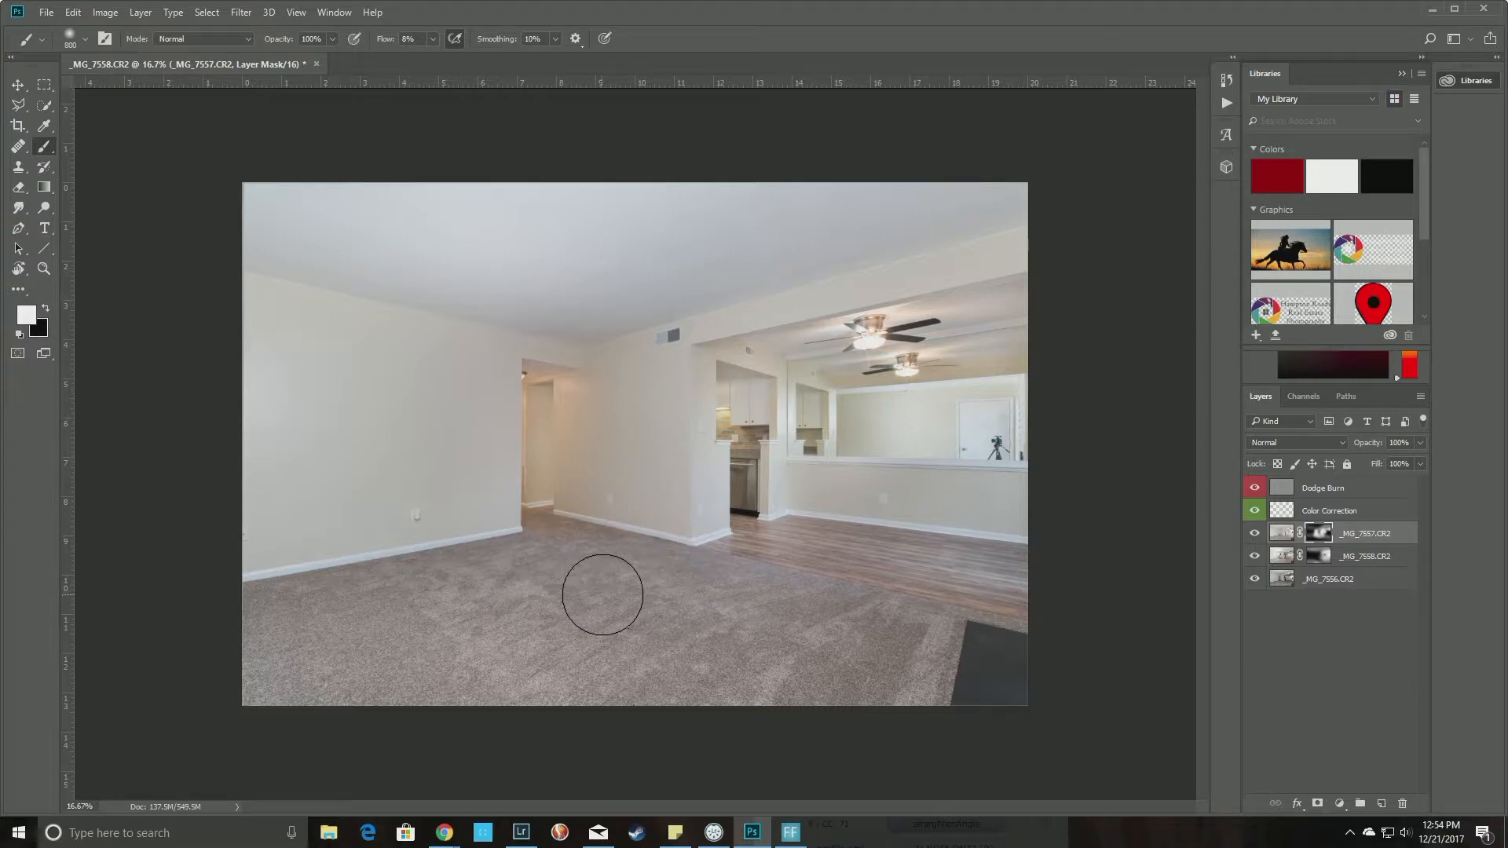
Merge the _MG_7557, _MG_7558 and _MG_7556 layers into one layer.
{"action": "key", "text": "ctrl+2"}
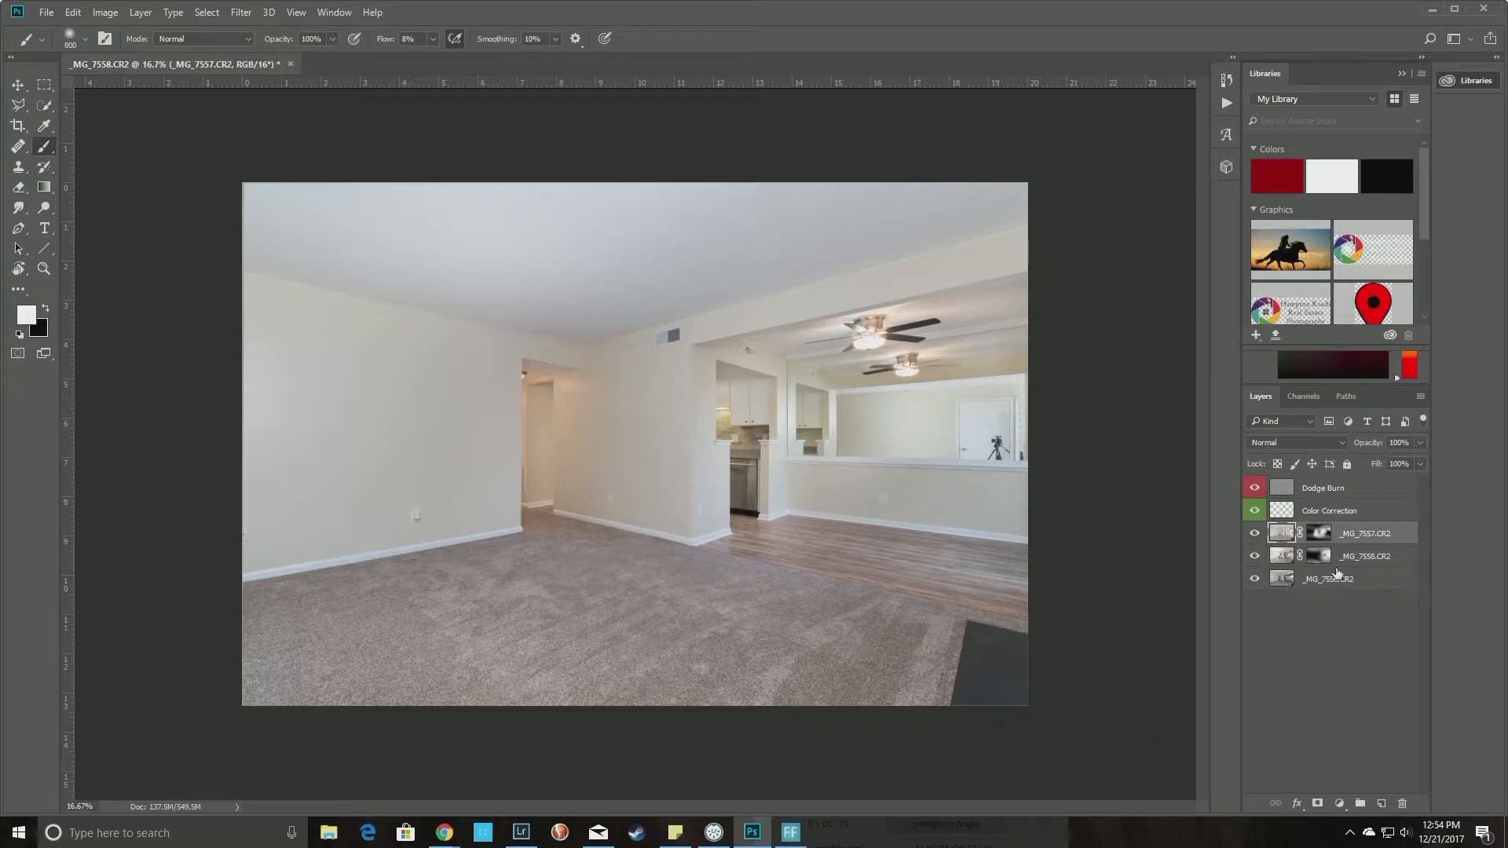
{"action": "left_click", "coordinate": [1339, 580], "text": "shift"}
{"action": "right_click", "coordinate": [1339, 580]}
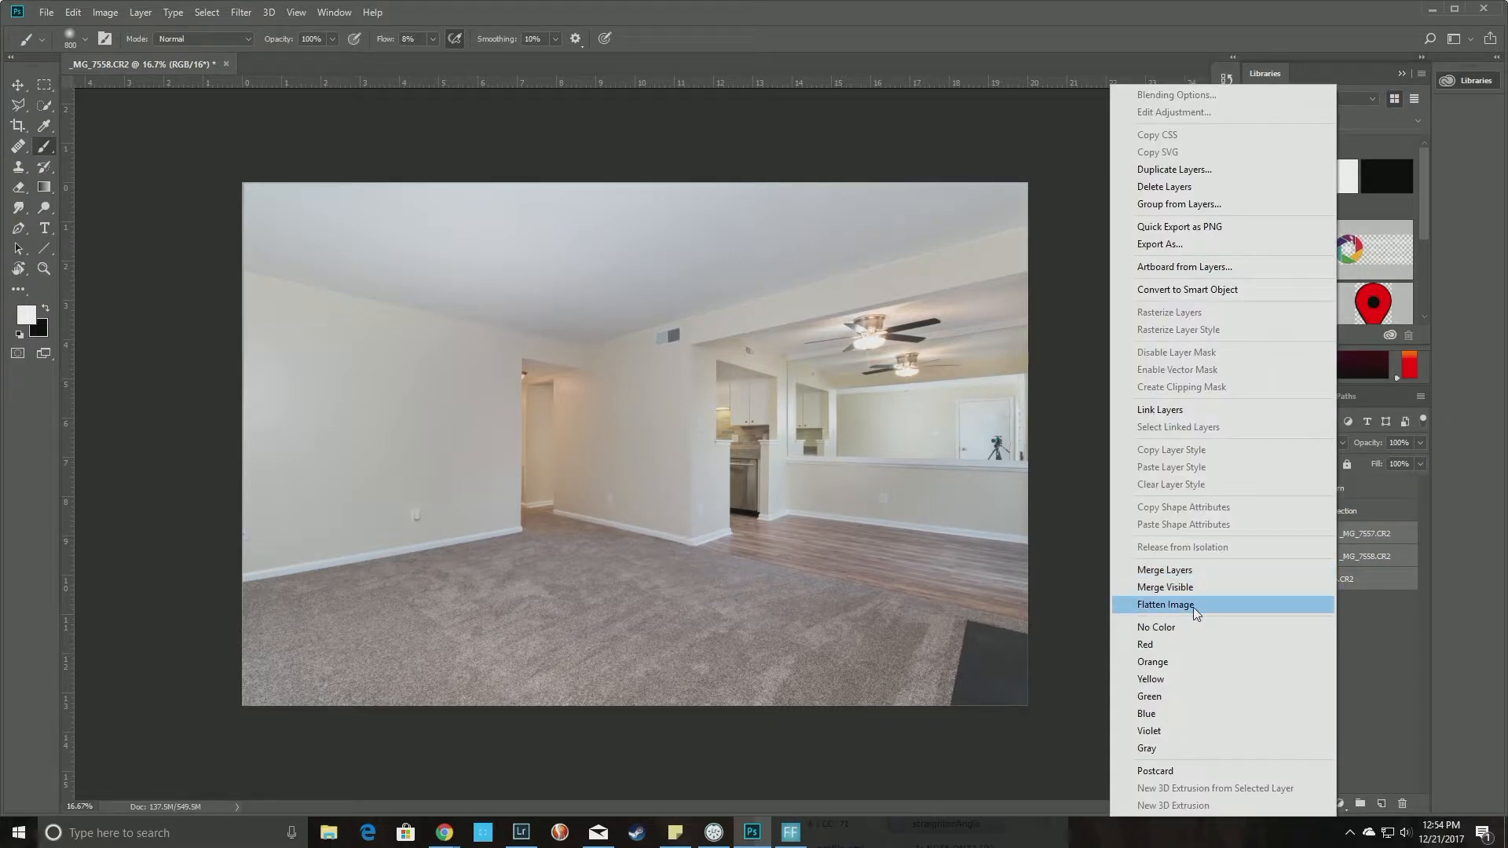
{"action": "left_click", "coordinate": [1166, 570]}
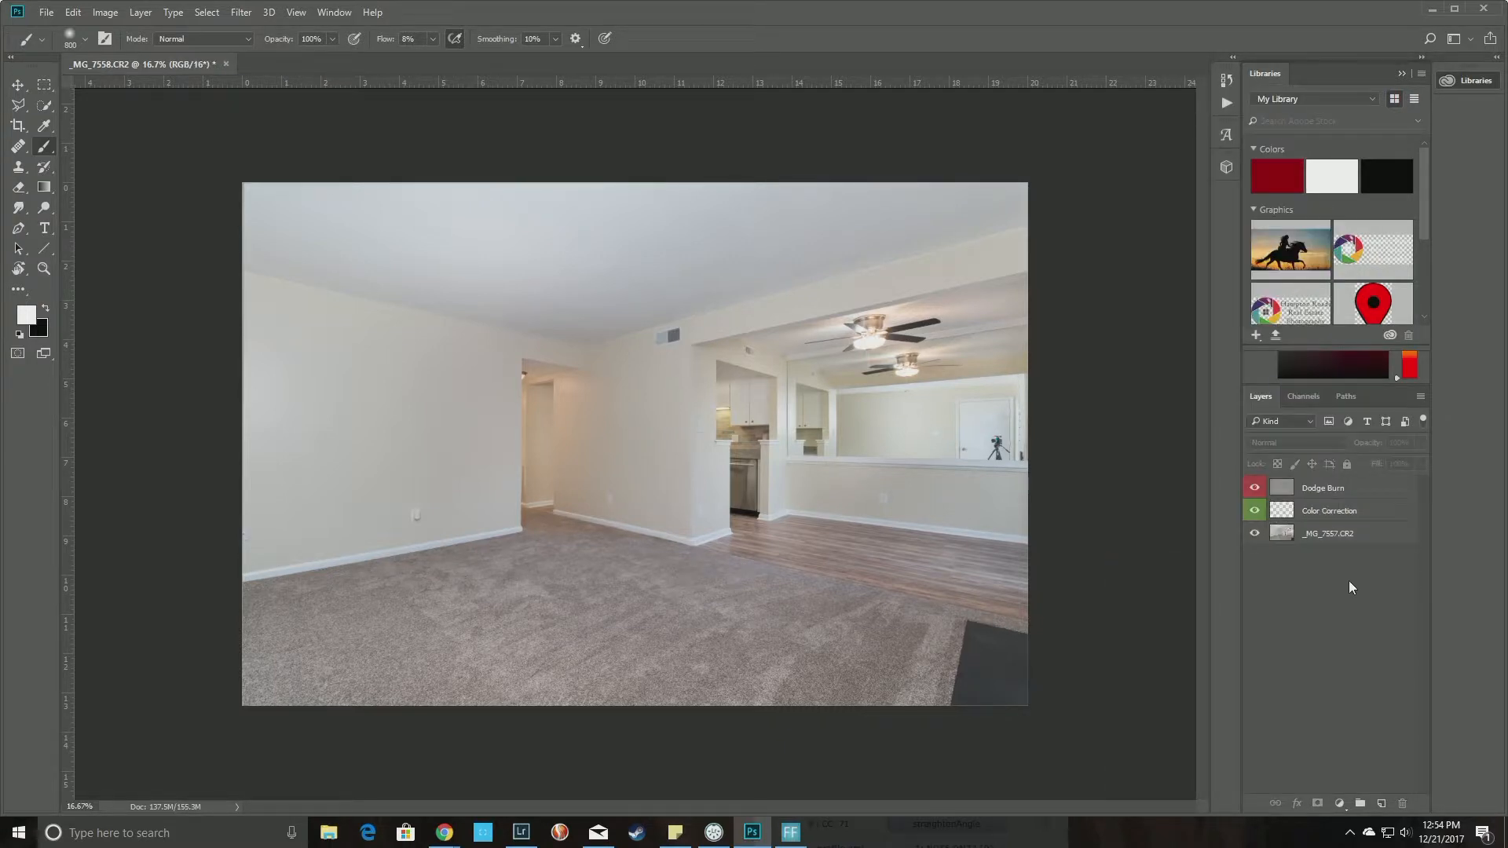
Duplicate the merged _MG_7557.CR2 layer and make the copy the active layer.
{"action": "left_click_drag", "start_coordinate": [1340, 538], "coordinate": [1382, 803]}
{"action": "left_click", "coordinate": [1309, 610]}
{"action": "left_click", "coordinate": [1345, 538]}
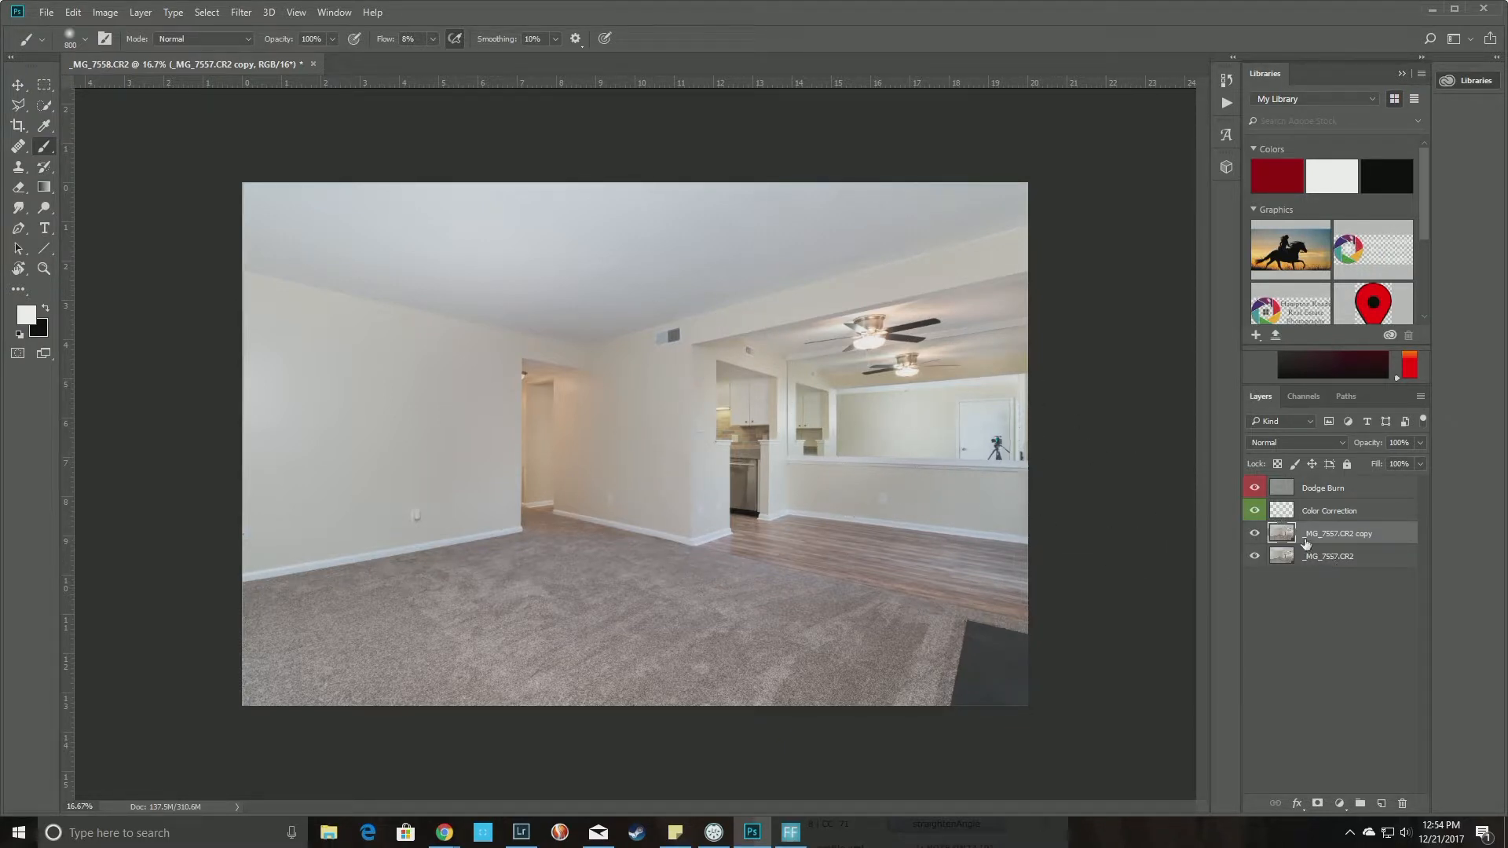
{"action": "left_click", "coordinate": [1255, 535]}
Select the white door reflected in the mirror by outlining its panel with the Polygonal Lasso tool.
{"action": "scroll", "coordinate": [672, 493], "scroll_direction": "up", "scroll_amount": 4}
{"action": "left_click_drag", "start_coordinate": [814, 474], "coordinate": [294, 348]}
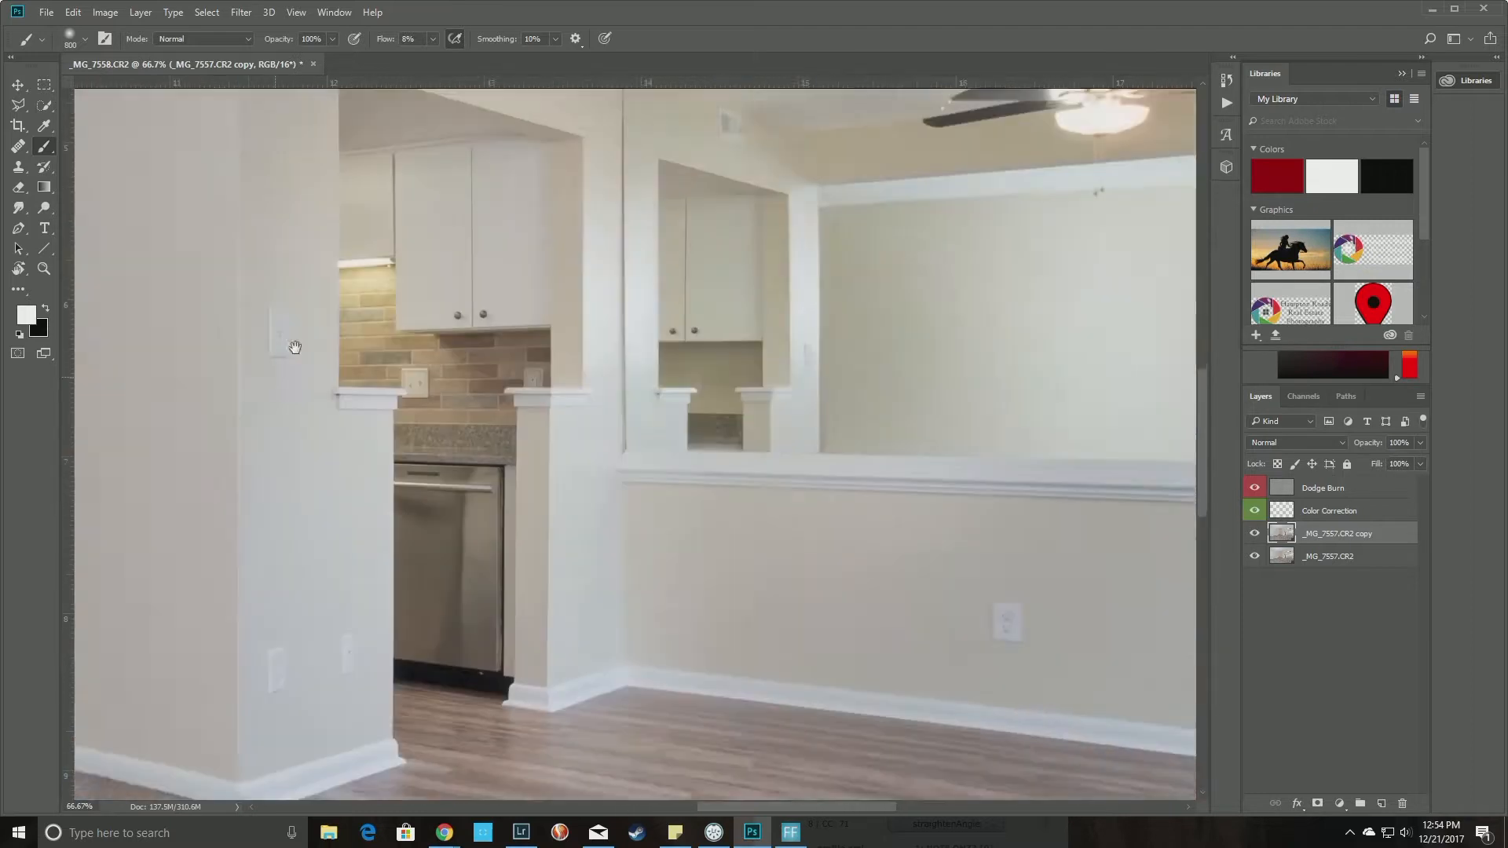
{"action": "left_click_drag", "start_coordinate": [795, 444], "coordinate": [733, 481]}
{"action": "key", "text": "ctrl+plus"}
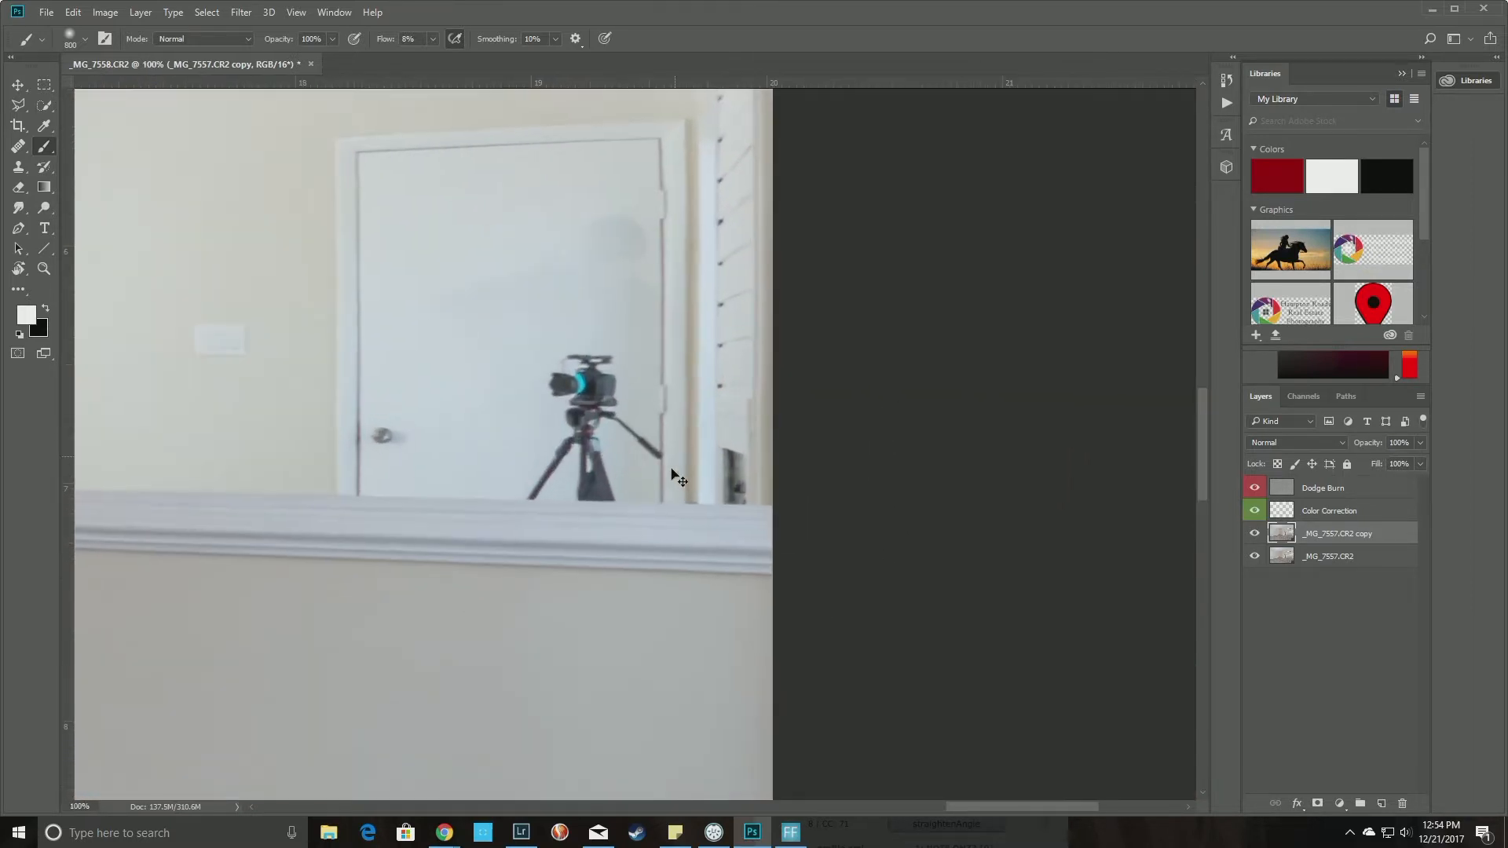
{"action": "key", "text": "ctrl+plus"}
{"action": "left_click_drag", "start_coordinate": [596, 392], "coordinate": [820, 610]}
{"action": "key", "text": "ctrl+minus"}
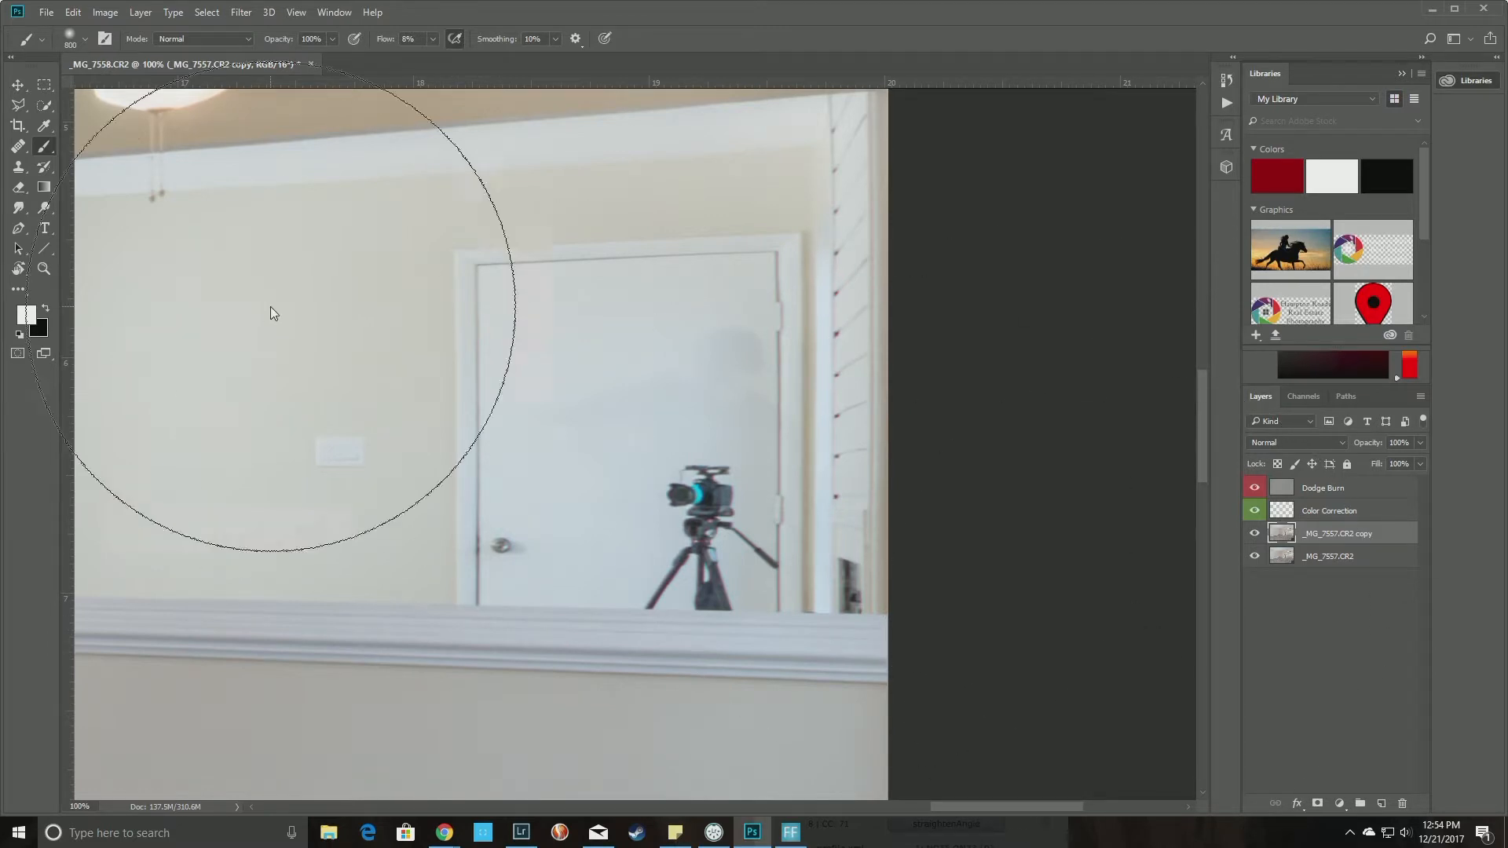
{"action": "left_click", "coordinate": [18, 104]}
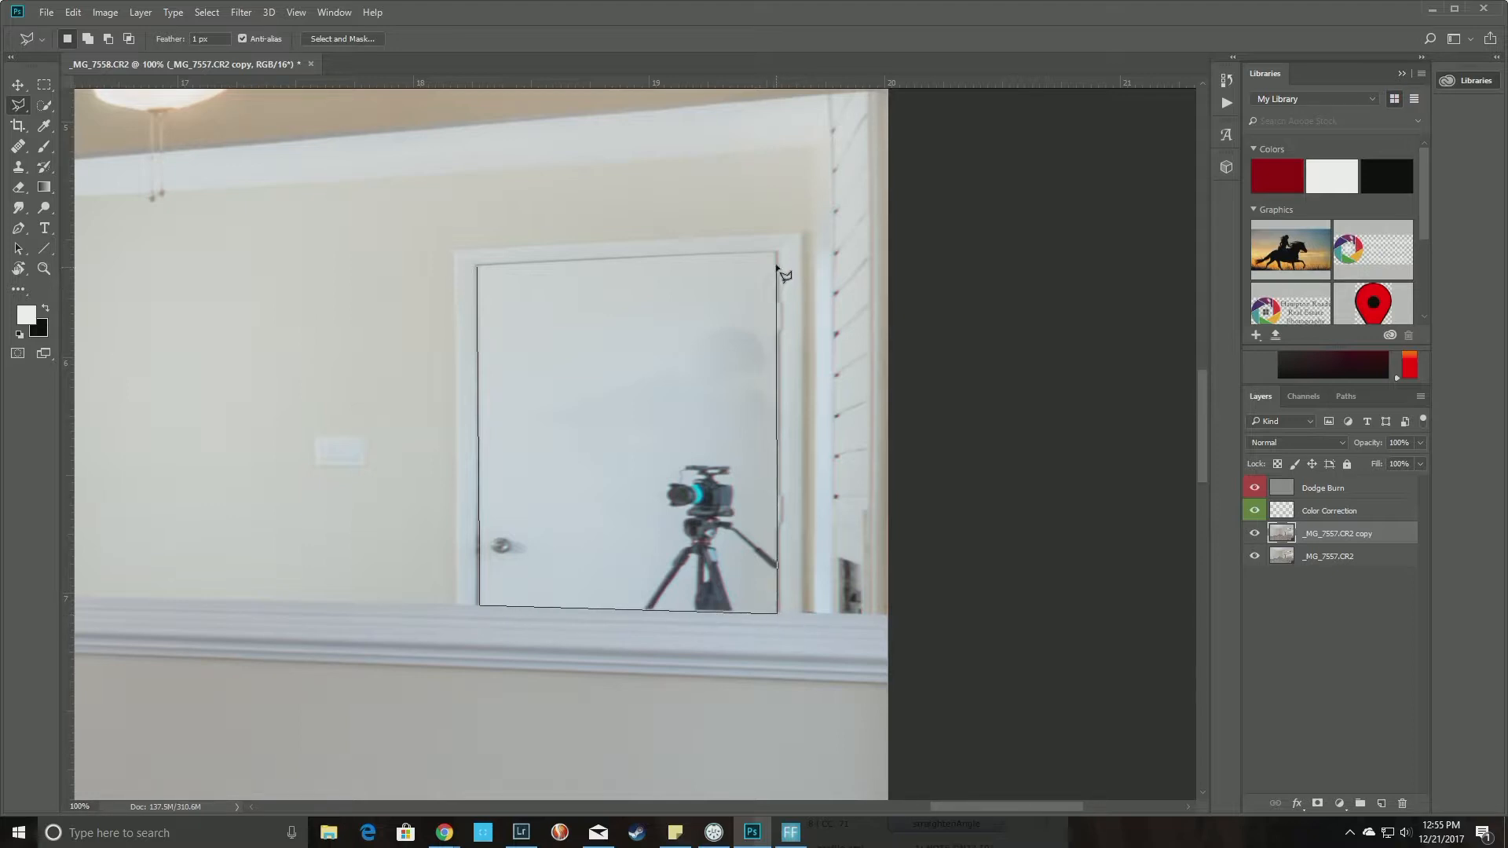
{"action": "left_click", "coordinate": [479, 268]}
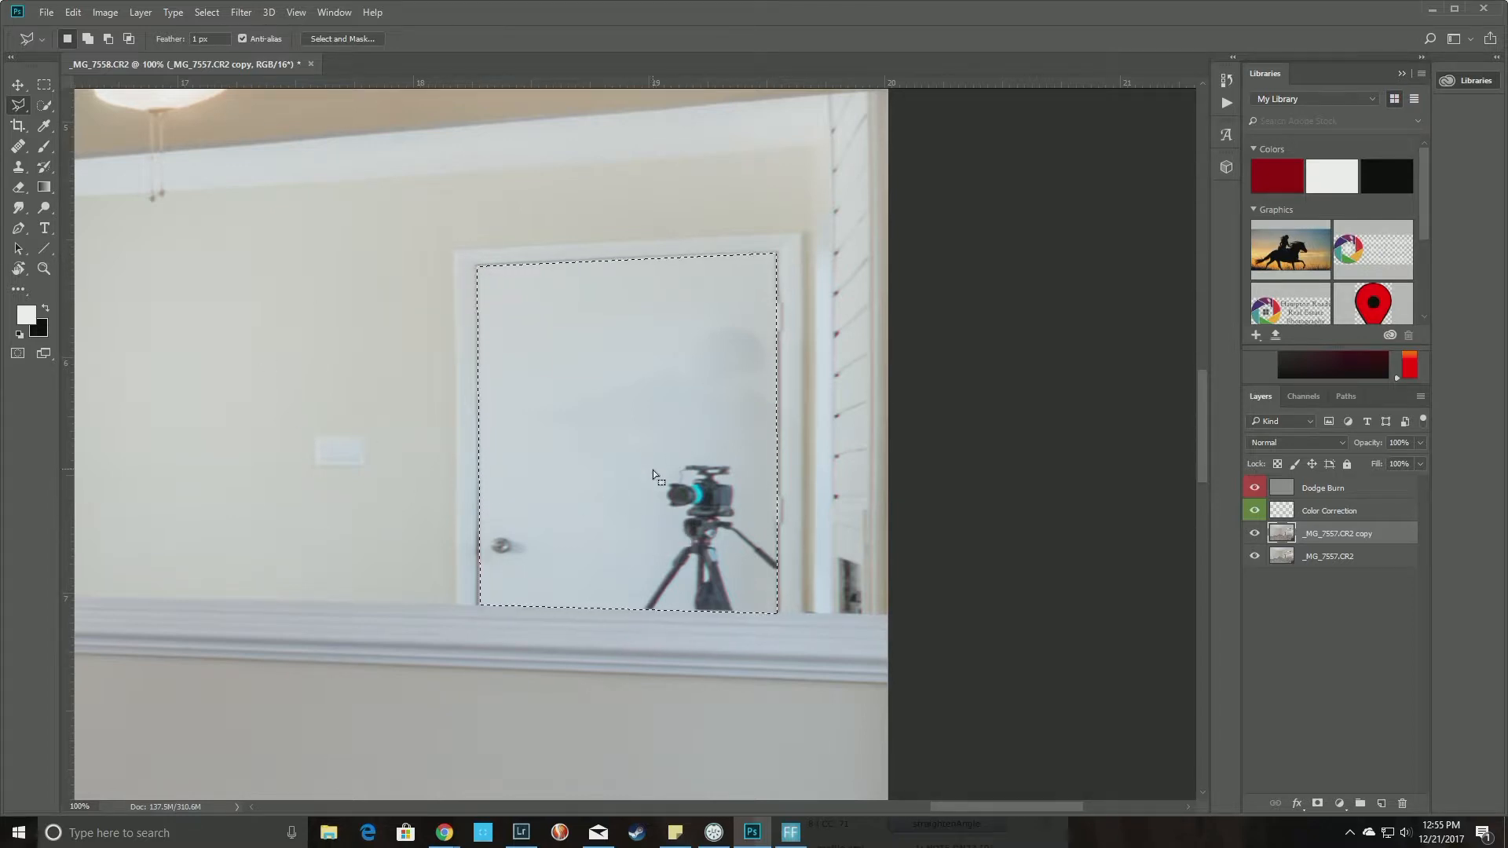
{"action": "key", "text": "ctrl+minus"}
{"action": "key", "text": "ctrl+minus"}
{"action": "key", "text": "ctrl+minus"}
{"action": "key", "text": "b"}
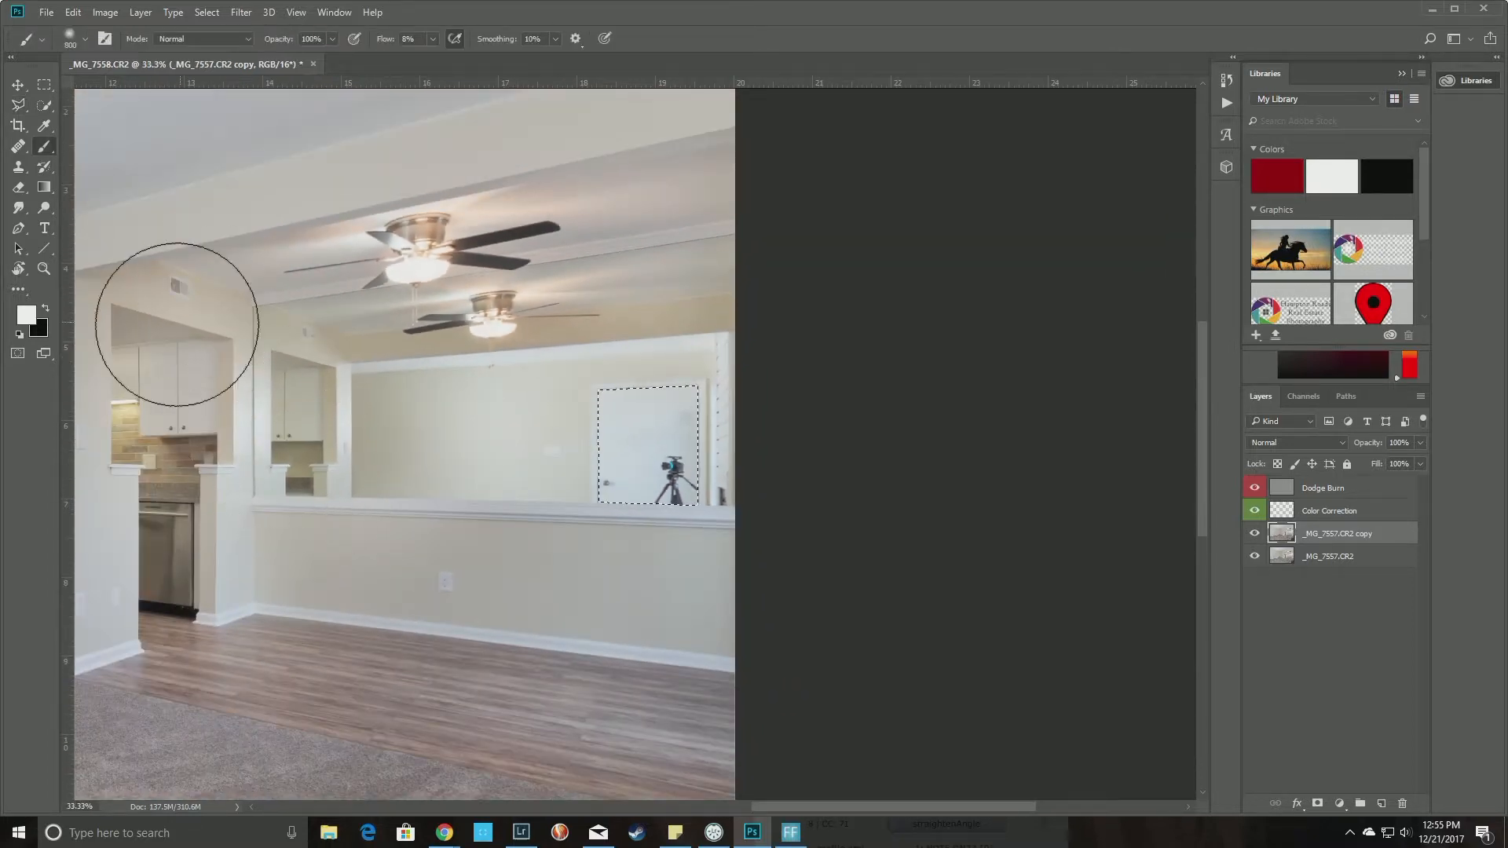
{"action": "left_click", "coordinate": [20, 336]}
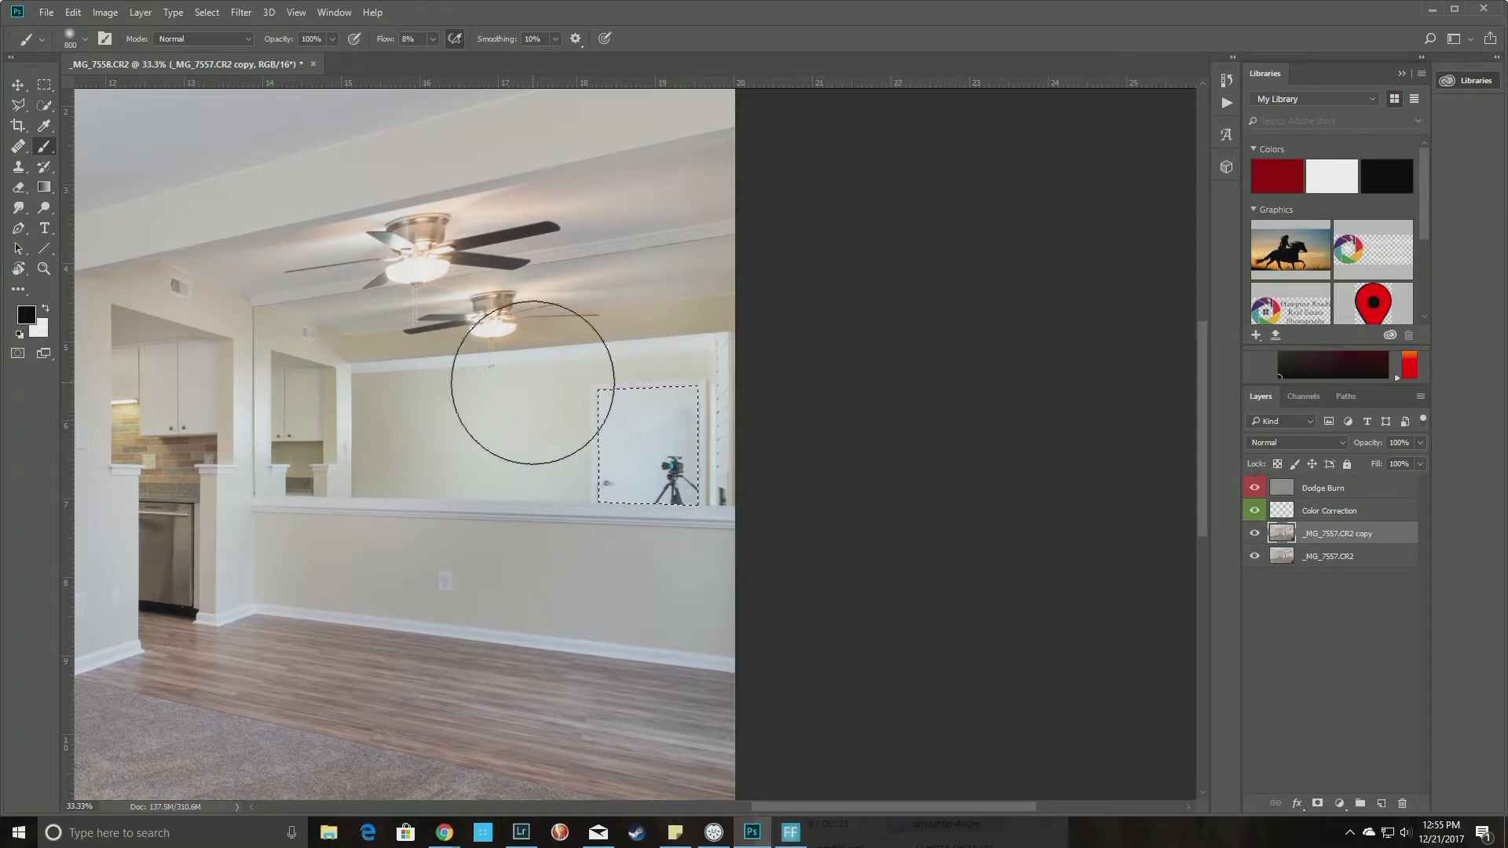
{"action": "mouse_move", "coordinate": [319, 323]}
{"action": "left_mouse_down"}
{"action": "mouse_move", "coordinate": [340, 387]}
{"action": "mouse_move", "coordinate": [529, 347]}
{"action": "mouse_move", "coordinate": [606, 398]}
{"action": "mouse_move", "coordinate": [567, 448]}
{"action": "mouse_move", "coordinate": [735, 492]}
{"action": "mouse_move", "coordinate": [668, 489]}
{"action": "left_mouse_up"}
{"action": "key", "text": "ctrl+z"}
{"action": "key", "text": "x"}
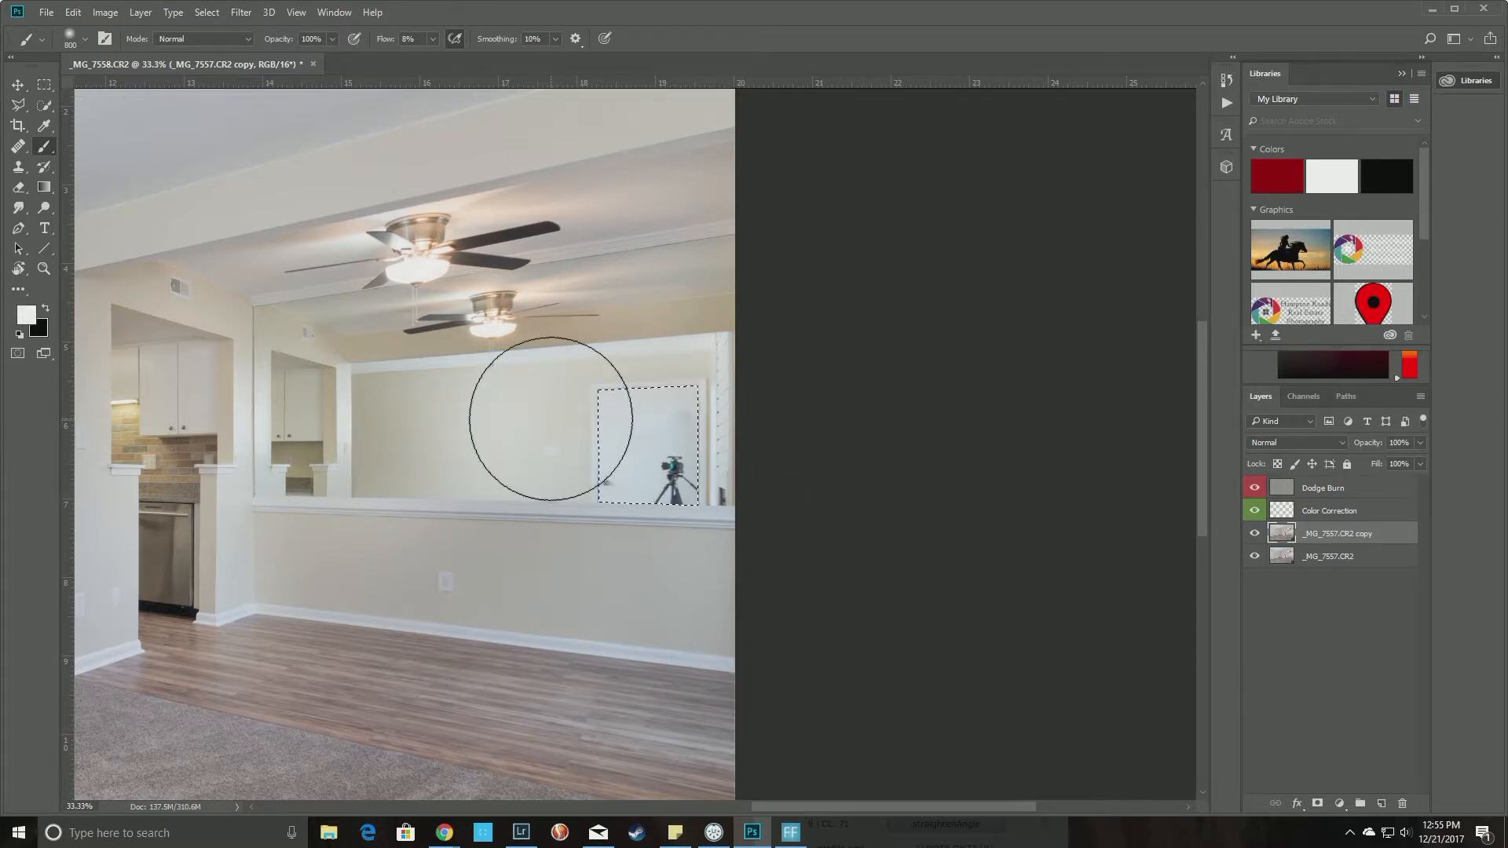
Set the foreground colour to a light grey sampled from the reflected door for use with the Brush tool.
{"action": "key", "text": "ctrl+plus"}
{"action": "key", "text": "ctrl+plus"}
{"action": "key", "text": "ctrl+plus"}
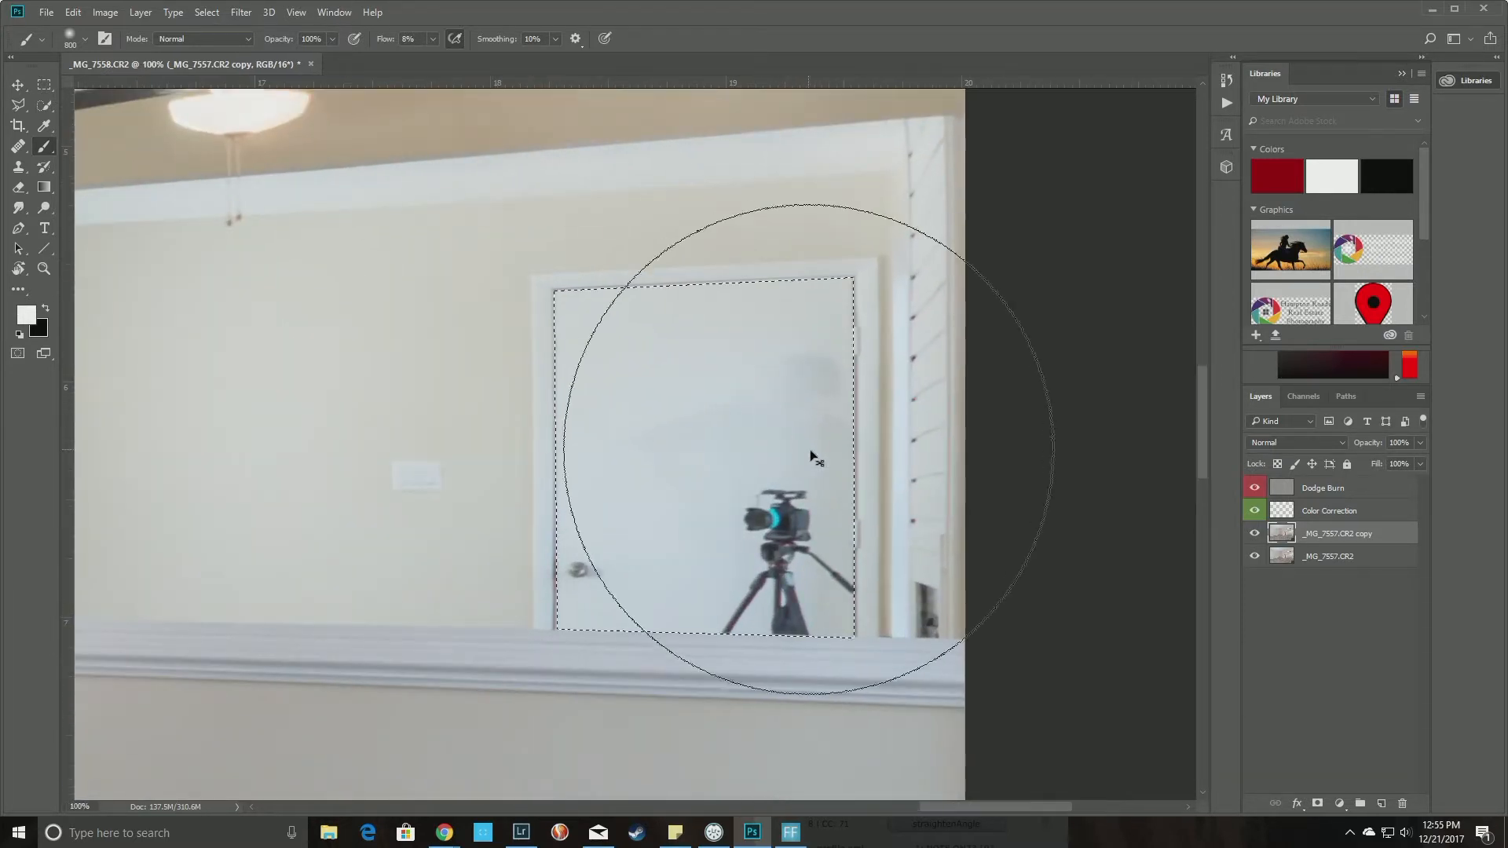
{"action": "left_click", "coordinate": [30, 320]}
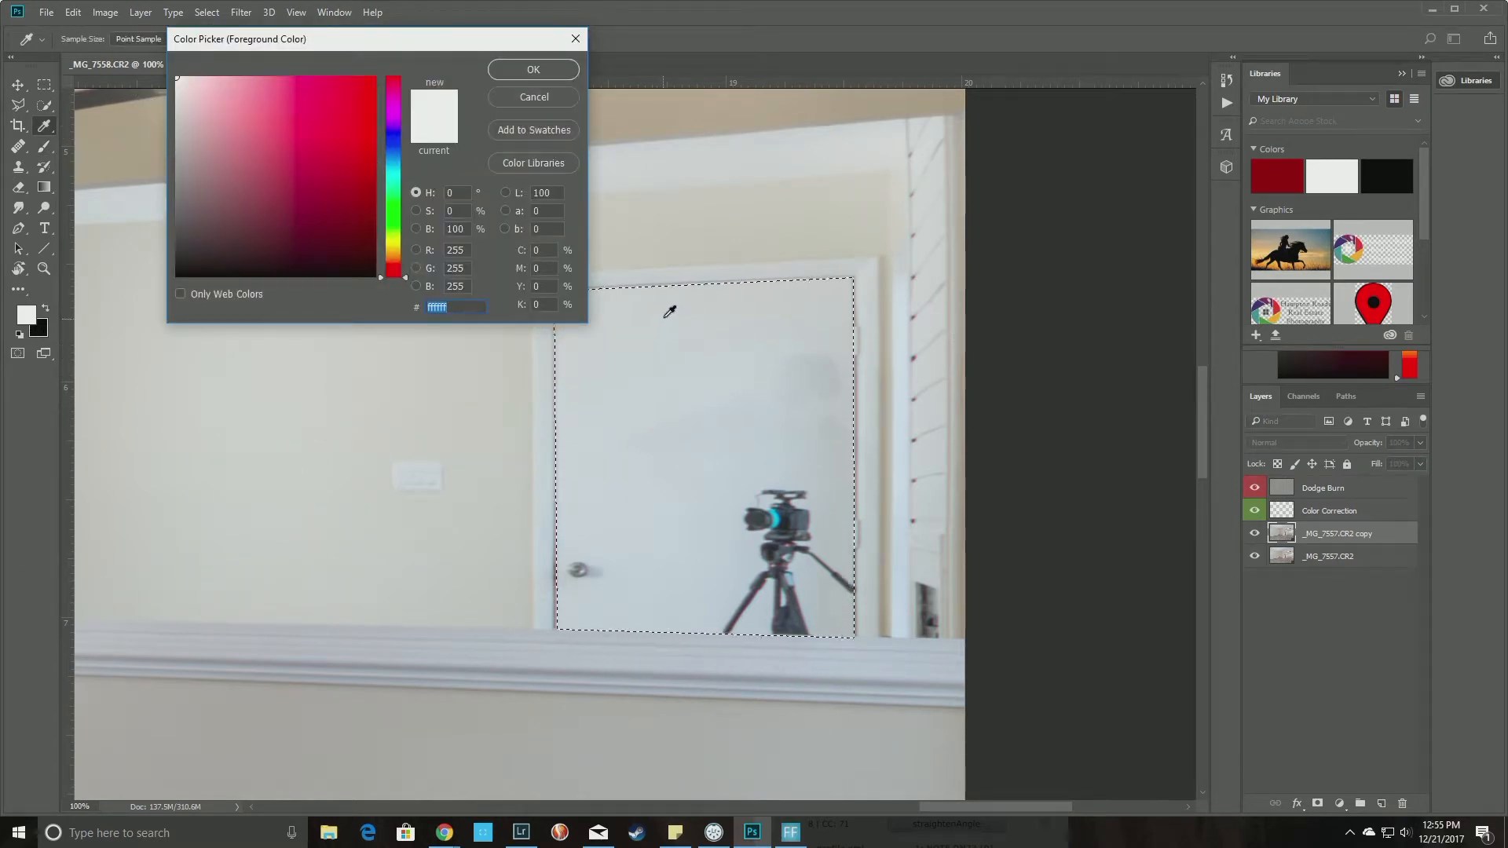
{"action": "left_click", "coordinate": [670, 314]}
{"action": "left_click", "coordinate": [520, 69]}
{"action": "key", "text": "b"}
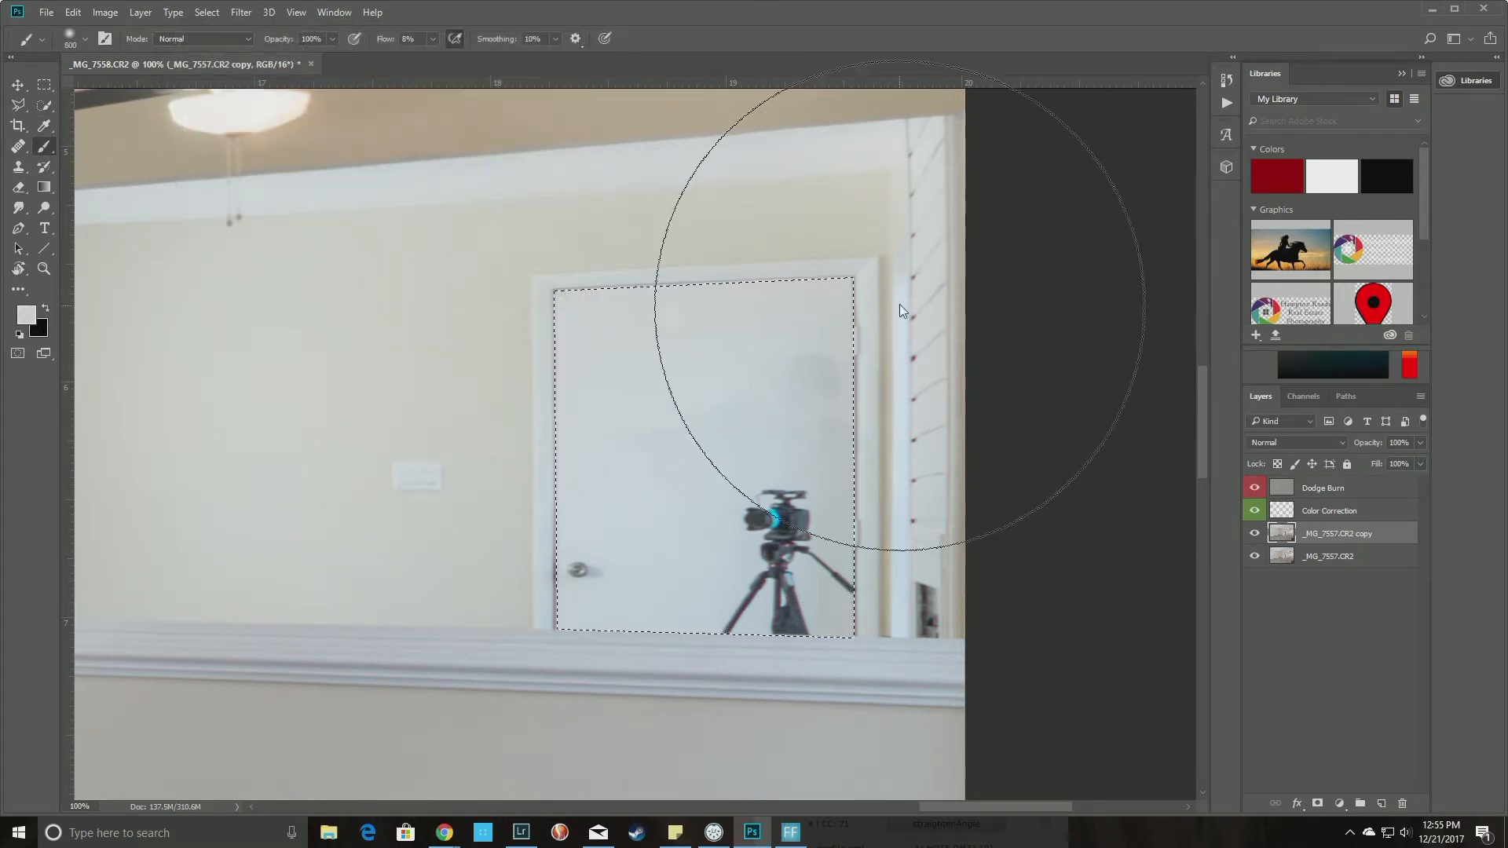
Paint the sampled colour over the camera, tripod and photographer's shadow inside the door selection, using smaller brush sizes.
{"action": "right_click", "coordinate": [756, 461], "text": "alt"}
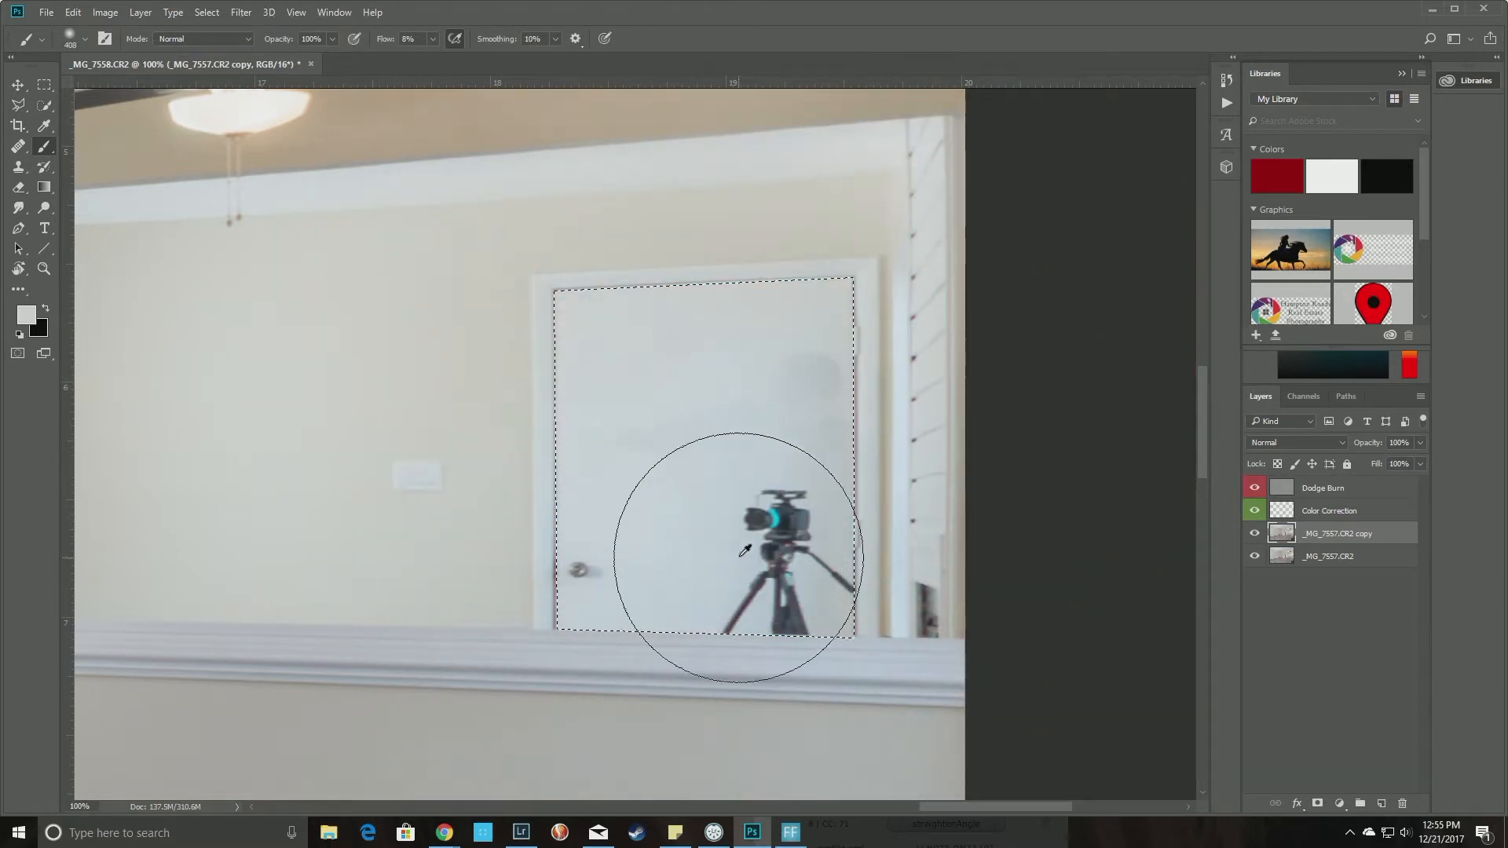
{"action": "mouse_move", "coordinate": [788, 472]}
{"action": "left_mouse_down"}
{"action": "mouse_move", "coordinate": [771, 683]}
{"action": "mouse_move", "coordinate": [777, 315]}
{"action": "mouse_move", "coordinate": [761, 528]}
{"action": "mouse_move", "coordinate": [656, 411]}
{"action": "left_mouse_up"}
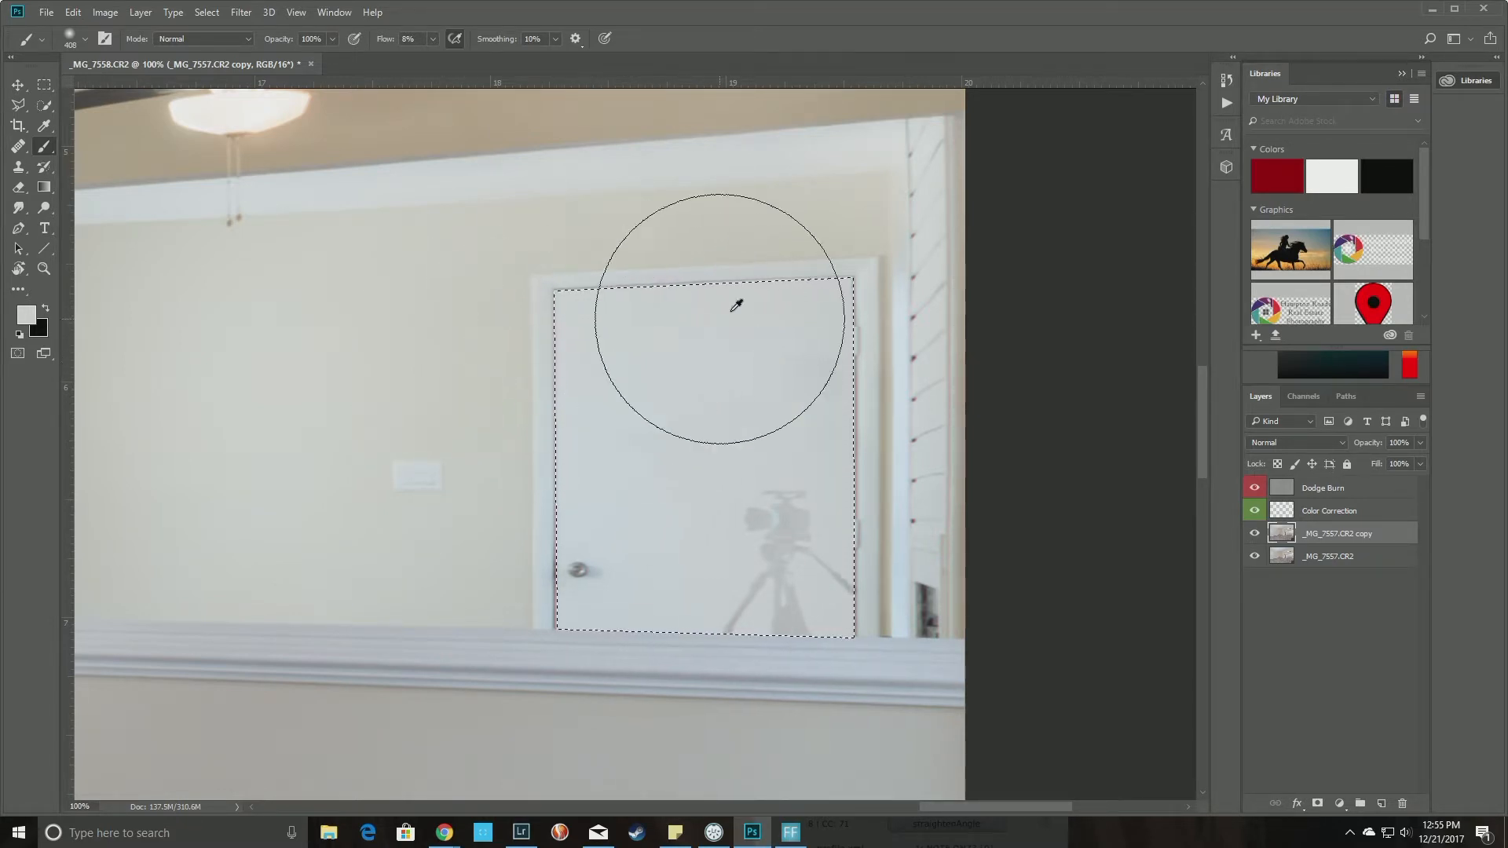
{"action": "left_click_drag", "start_coordinate": [784, 293], "coordinate": [754, 684]}
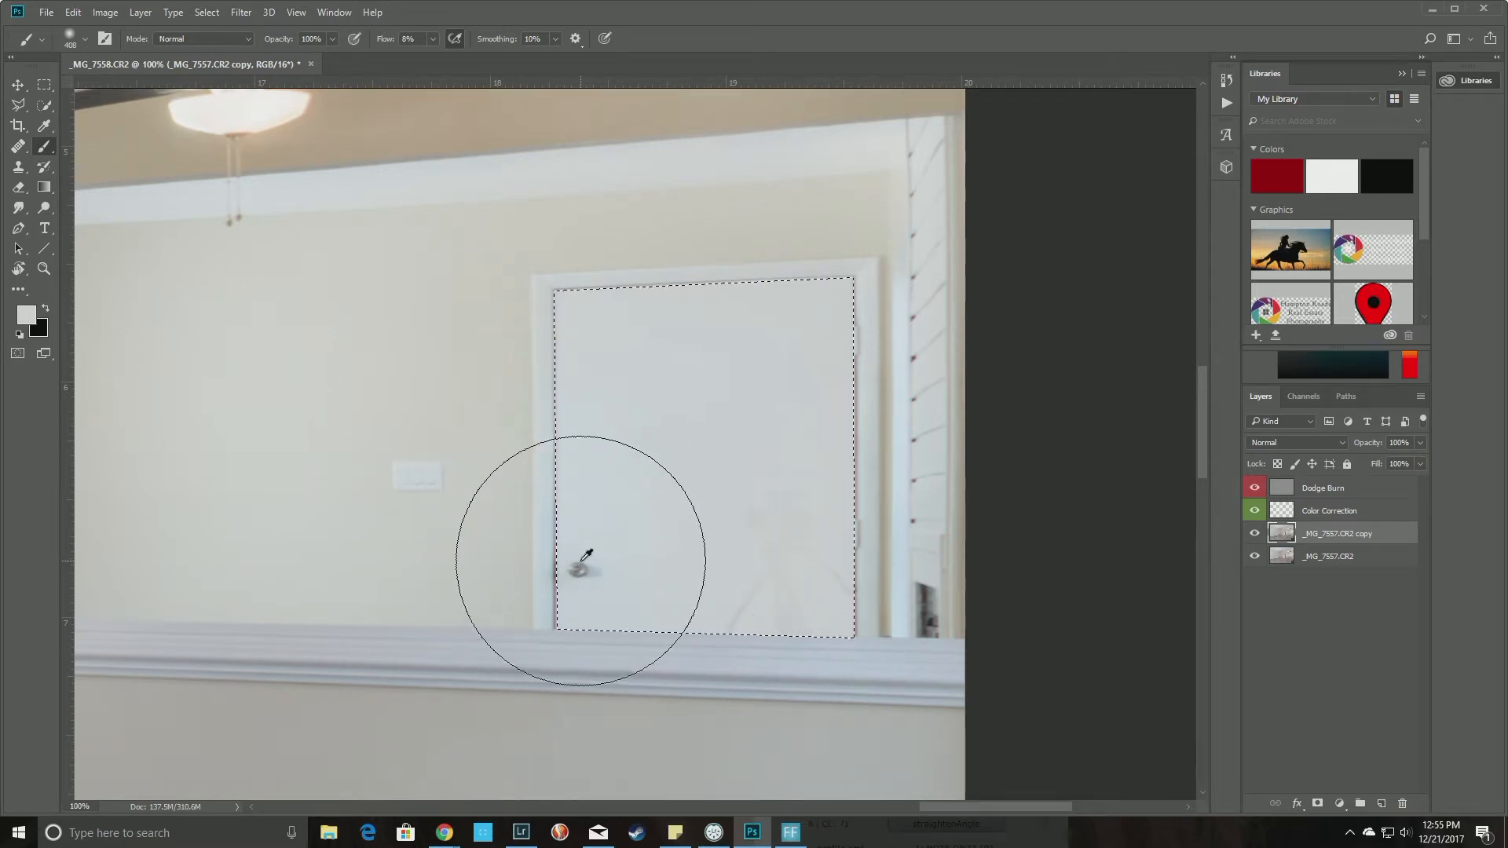
{"action": "right_click", "coordinate": [820, 520], "text": "alt"}
{"action": "mouse_move", "coordinate": [756, 472]}
{"action": "left_mouse_down"}
{"action": "mouse_move", "coordinate": [762, 524]}
{"action": "mouse_move", "coordinate": [785, 516]}
{"action": "mouse_move", "coordinate": [750, 567]}
{"action": "mouse_move", "coordinate": [721, 577]}
{"action": "left_mouse_up"}
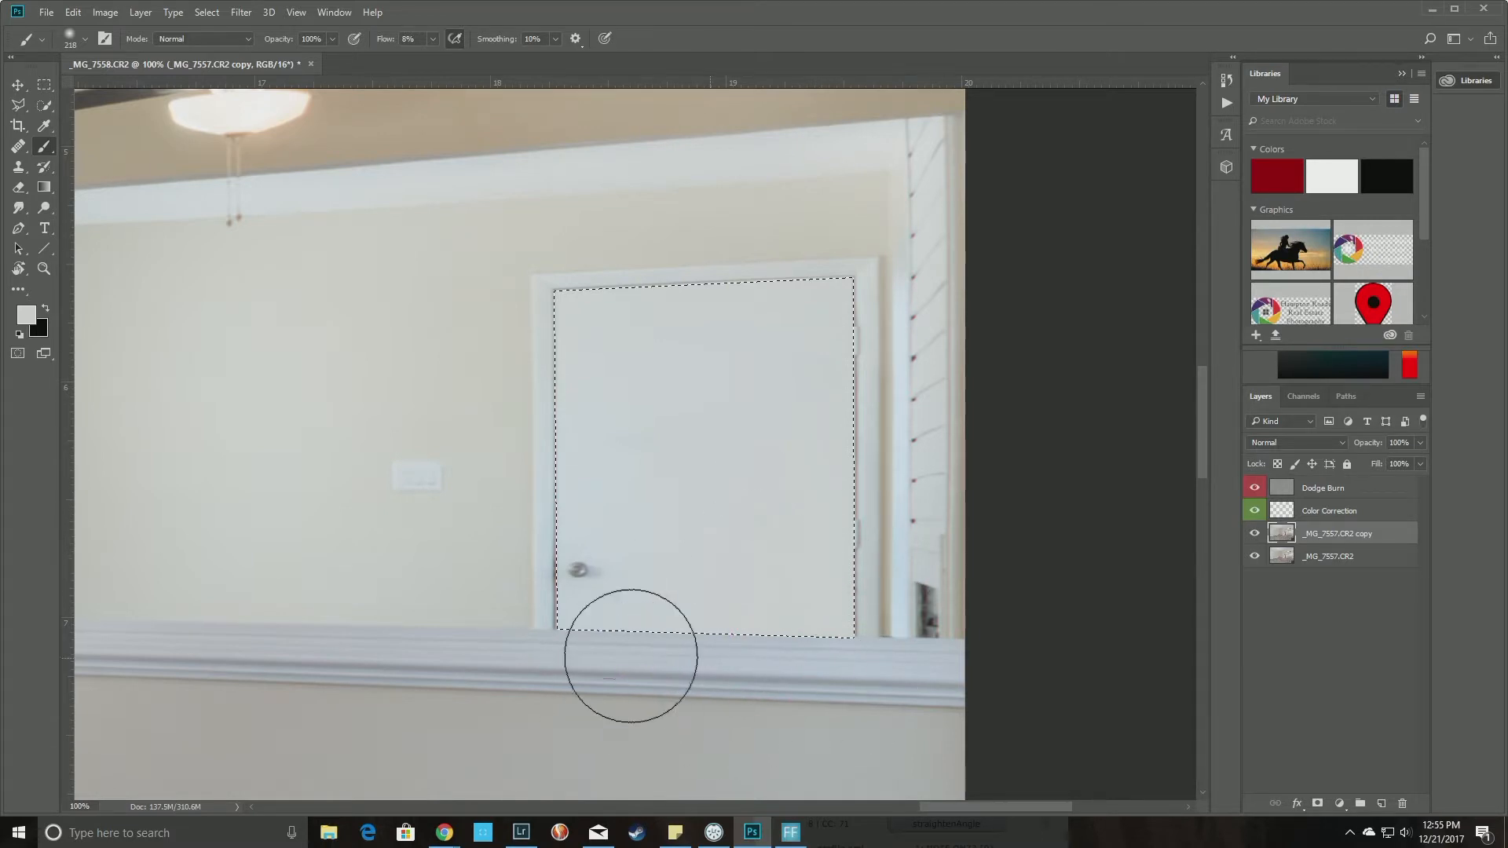
Even out the reflected door with a freshly sampled door colour and clear the selection.
{"action": "left_click", "coordinate": [585, 464], "text": "alt"}
{"action": "mouse_move", "coordinate": [756, 525]}
{"action": "left_mouse_down"}
{"action": "mouse_move", "coordinate": [845, 421]}
{"action": "mouse_move", "coordinate": [775, 421]}
{"action": "mouse_move", "coordinate": [695, 612]}
{"action": "mouse_move", "coordinate": [841, 437]}
{"action": "mouse_move", "coordinate": [798, 464]}
{"action": "mouse_move", "coordinate": [656, 657]}
{"action": "mouse_move", "coordinate": [798, 596]}
{"action": "mouse_move", "coordinate": [763, 355]}
{"action": "mouse_move", "coordinate": [777, 463]}
{"action": "left_mouse_up"}
{"action": "left_click", "coordinate": [44, 85]}
{"action": "left_click", "coordinate": [565, 282]}
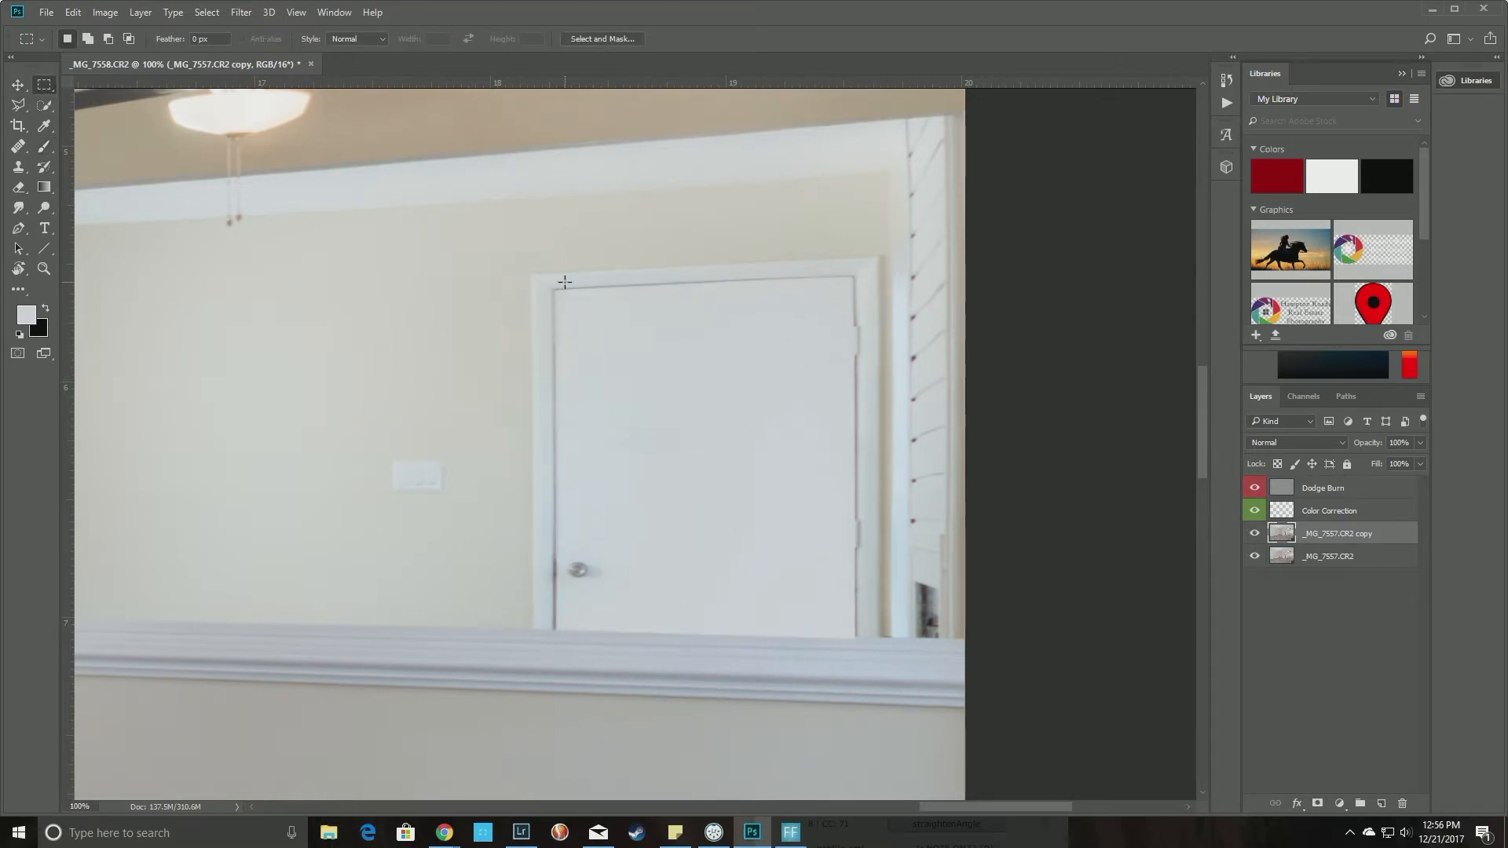
{"action": "key", "text": "ctrl+0"}
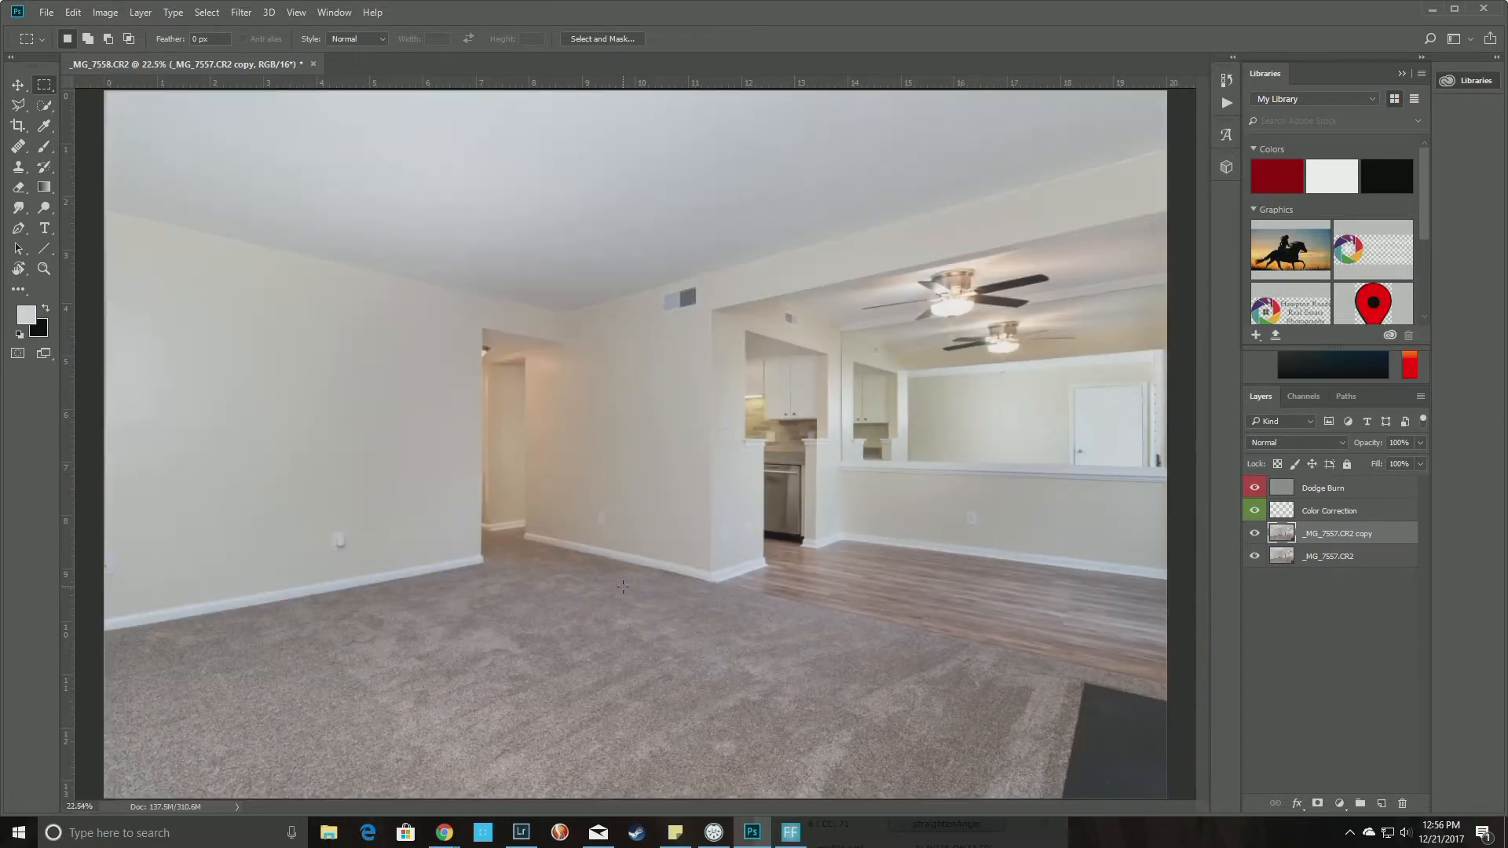